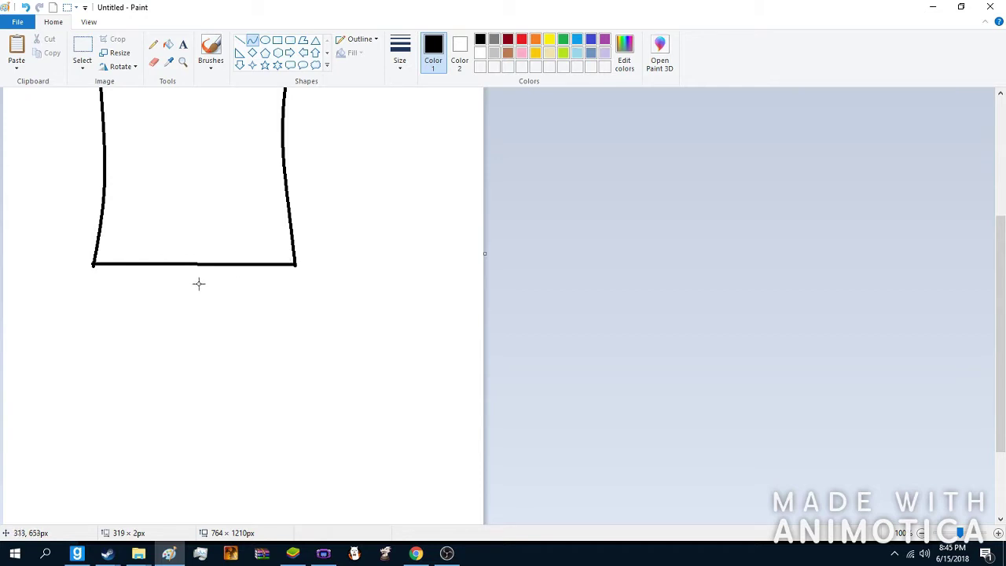
pyautogui.scroll(3, 273, 279)
pyautogui.moveTo(190, 122); pyautogui.dragTo(103, 170)
pyautogui.moveTo(149, 146); pyautogui.dragTo(165, 164)
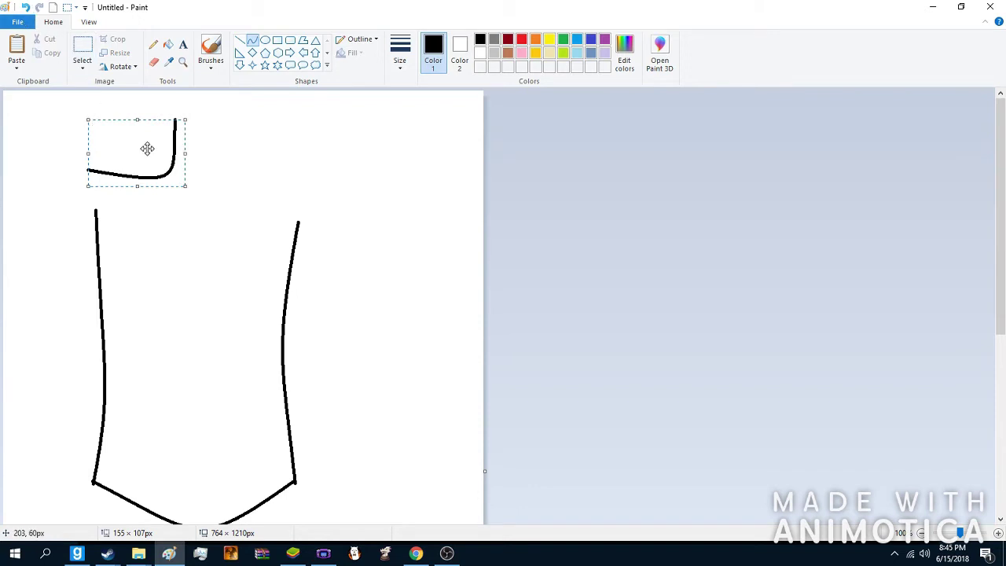
pyautogui.click(25, 7)
# Step: Draw two curved neck lines above the torso and a curve for the right-hand shoulder
pyautogui.moveTo(183, 123)
pyautogui.mouseDown()
pyautogui.moveTo(173, 141)
pyautogui.moveTo(133, 153)
pyautogui.moveTo(162, 166)
pyautogui.moveTo(254, 158)
pyautogui.moveTo(219, 167)
pyautogui.moveTo(213, 159)
pyautogui.moveTo(215, 170)
pyautogui.moveTo(341, 207)
pyautogui.moveTo(335, 253)
pyautogui.mouseUp()
pyautogui.click(248, 155)
pyautogui.click(269, 173)
pyautogui.moveTo(281, 188)
pyautogui.mouseDown()
pyautogui.moveTo(313, 175)
pyautogui.moveTo(306, 179)
pyautogui.moveTo(338, 190)
pyautogui.mouseUp()
pyautogui.click(344, 357)
pyautogui.moveTo(336, 332); pyautogui.dragTo(333, 250)
pyautogui.moveTo(317, 306); pyautogui.dragTo(74, 209)
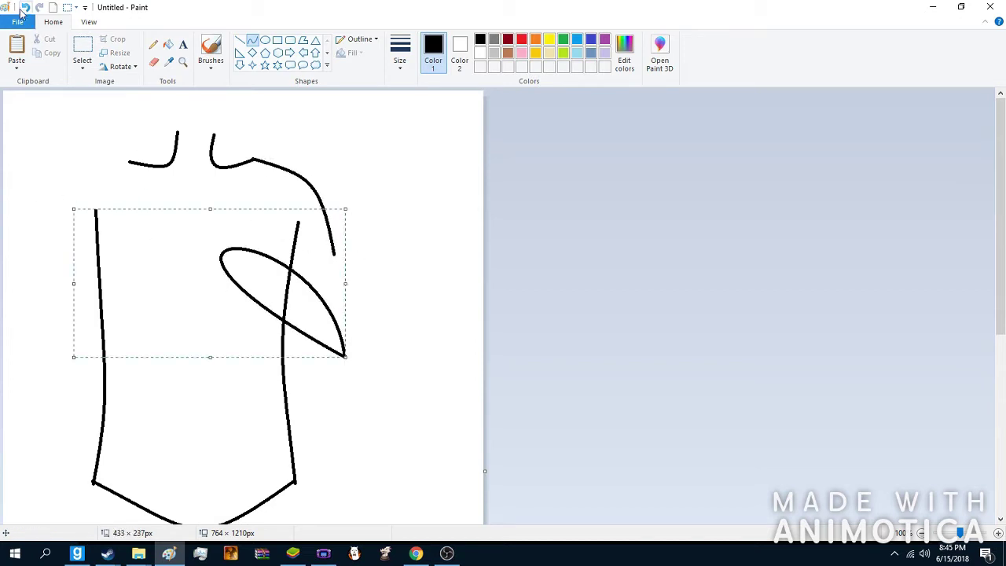
pyautogui.click(25, 8)
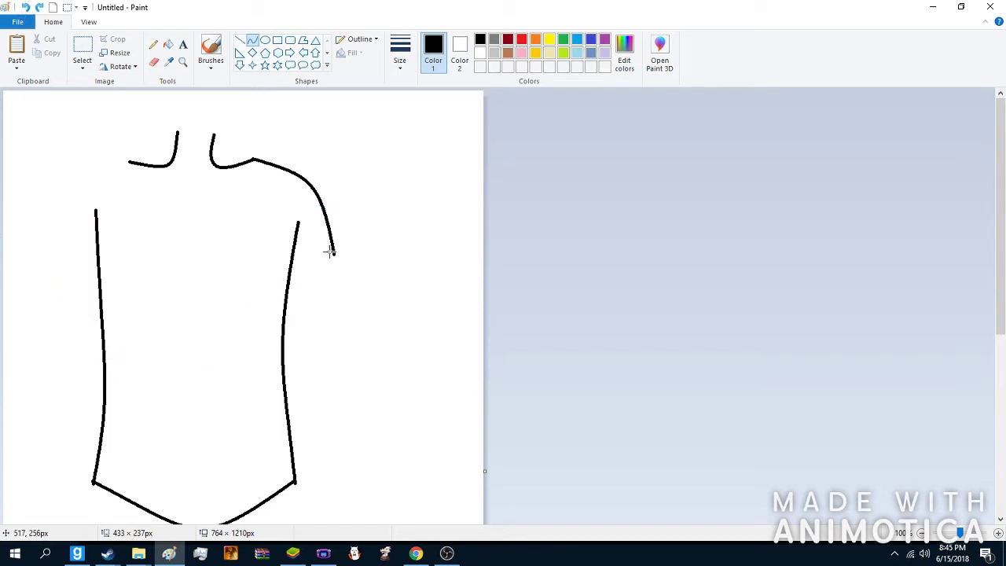
# Step: Draw the outer outline of the right-hand arm as a curve from the shoulder's end to the torso's lower corner
pyautogui.moveTo(334, 254)
pyautogui.mouseDown()
pyautogui.moveTo(314, 472)
pyautogui.moveTo(294, 480)
pyautogui.mouseUp()
pyautogui.moveTo(302, 417)
pyautogui.mouseDown()
pyautogui.moveTo(355, 483)
pyautogui.moveTo(351, 467)
pyautogui.mouseUp()
pyautogui.click(351, 468)
# Step: Draw the left-hand shoulder and outer arm as curves from the neck line to the torso's lower corner
pyautogui.moveTo(130, 160)
pyautogui.mouseDown()
pyautogui.moveTo(68, 202)
pyautogui.moveTo(73, 230)
pyautogui.moveTo(78, 172)
pyautogui.mouseUp()
pyautogui.click(78, 173)
pyautogui.moveTo(72, 229); pyautogui.dragTo(38, 476)
# Step: Draw a straight outer line for the right-hand leg from the torso's corner and set the canvas height to 1074 px
pyautogui.scroll(-5, 139, 420)
pyautogui.click(372, 280)
pyautogui.click(240, 40)
pyautogui.moveTo(293, 153)
pyautogui.mouseDown()
pyautogui.moveTo(283, 496)
pyautogui.moveTo(306, 499)
pyautogui.mouseUp()
pyautogui.moveTo(244, 521); pyautogui.dragTo(243, 414)
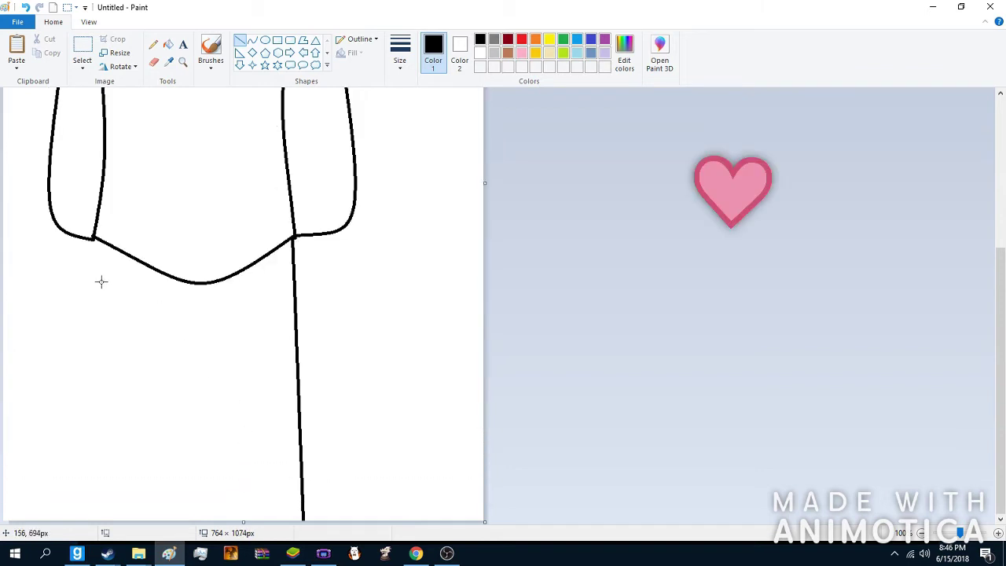
# Step: Draw the left-hand leg's straight outer line, a vertical line between the legs and a short horizontal line across its upper end
pyautogui.moveTo(94, 238); pyautogui.dragTo(94, 523)
pyautogui.moveTo(177, 342); pyautogui.dragTo(178, 522)
pyautogui.moveTo(119, 341); pyautogui.dragTo(218, 341)
# Step: Extend the canvas height to 1316 px and move the whole figure down to make room for the head
pyautogui.scroll(3, 204, 407)
pyautogui.scroll(-3, 205, 408)
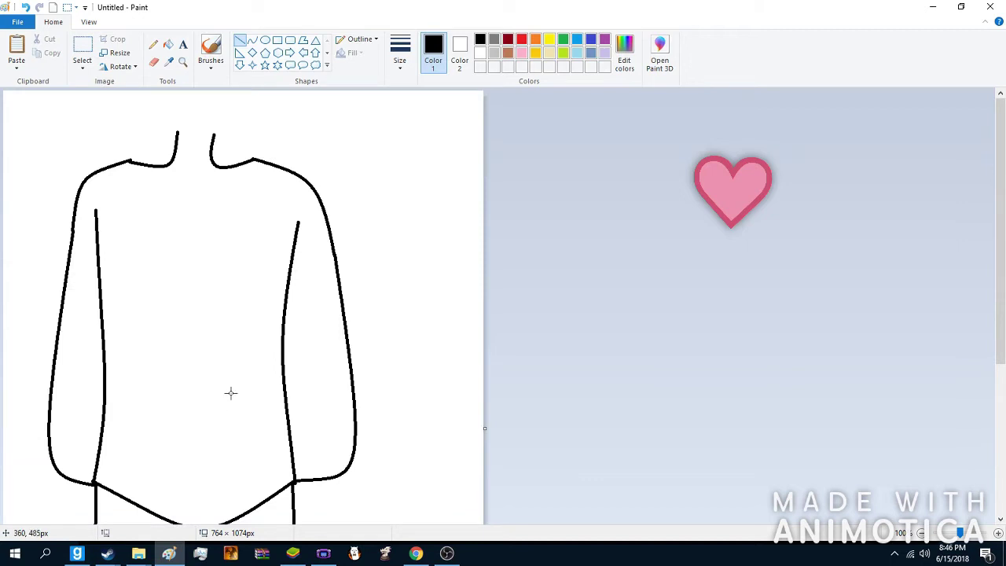
pyautogui.click(926, 553)
pyautogui.scroll(-1, 213, 362)
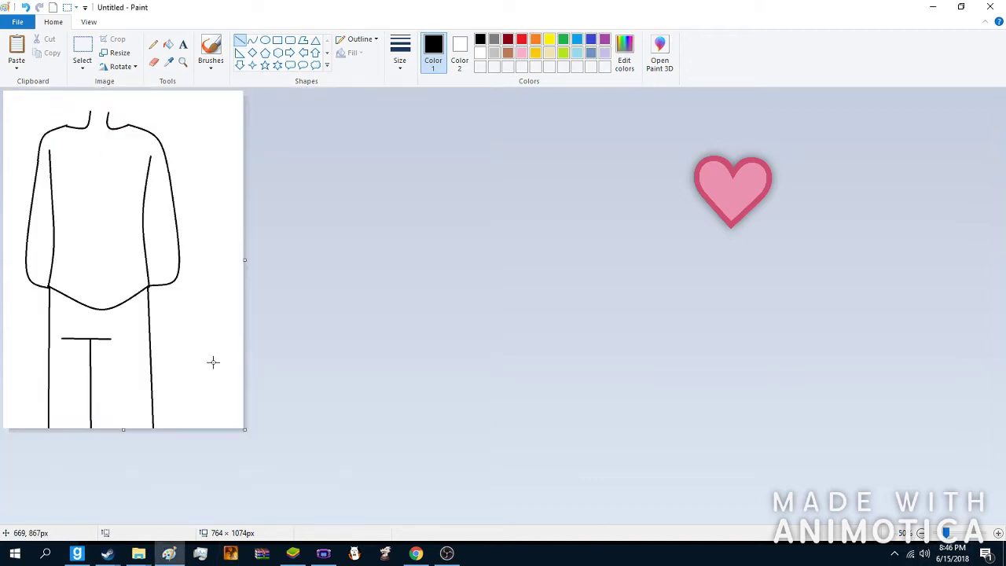
pyautogui.moveTo(124, 430); pyautogui.dragTo(122, 505)
pyautogui.click(81, 68)
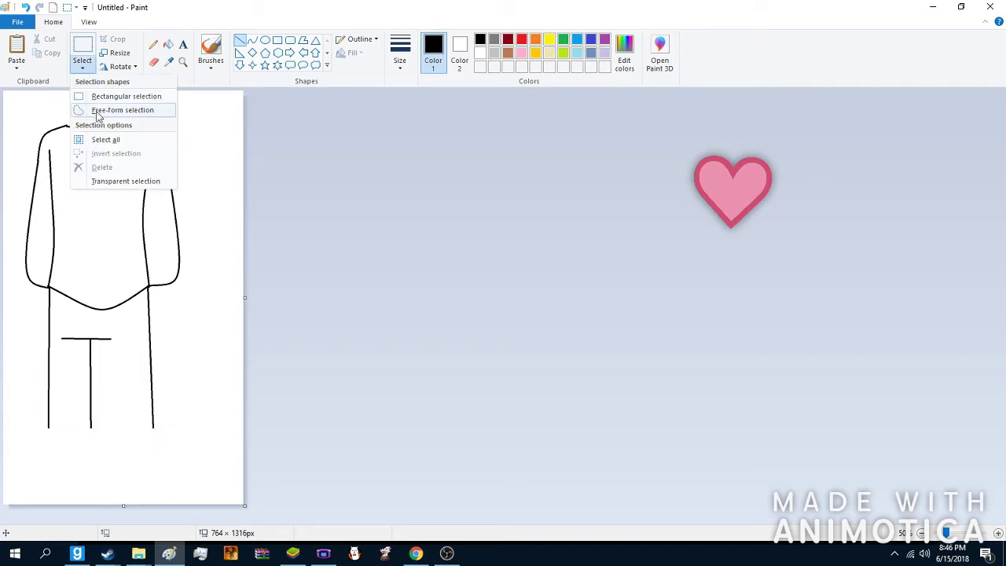
pyautogui.moveTo(151, 297); pyautogui.dragTo(39, 218)
pyautogui.moveTo(162, 247)
pyautogui.mouseDown()
pyautogui.moveTo(164, 292)
pyautogui.moveTo(209, 294)
pyautogui.mouseUp()
# Step: Draw an orange circle outline of about 252 × 252 px above the neck as the head
pyautogui.click(183, 61)
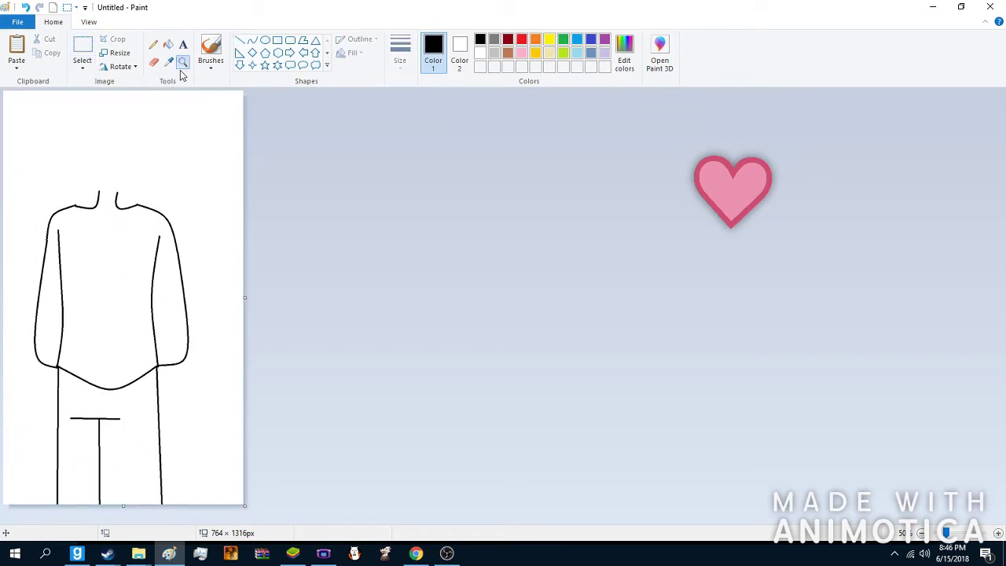
pyautogui.click(145, 225)
pyautogui.click(310, 205)
pyautogui.click(265, 40)
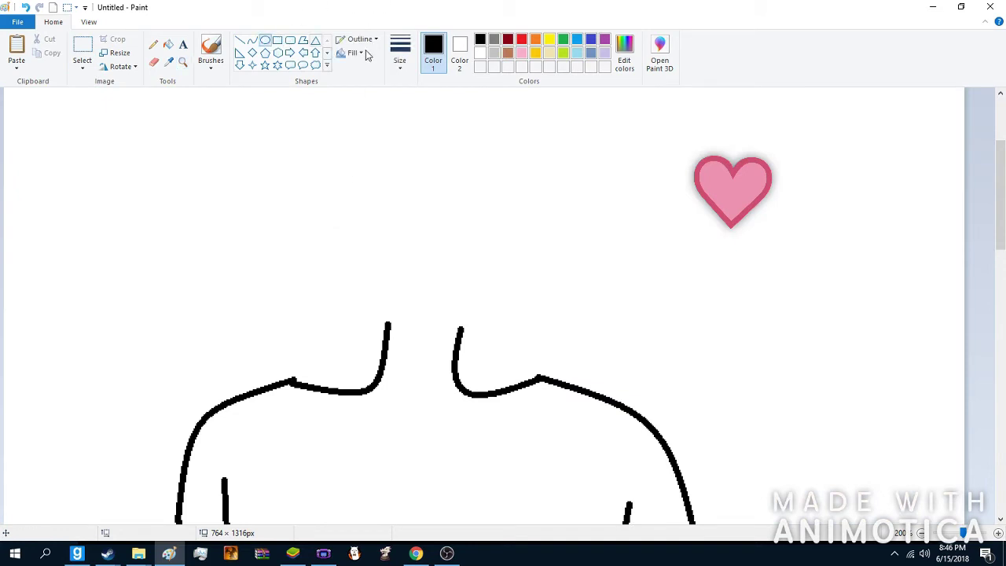
pyautogui.click(537, 41)
pyautogui.scroll(3, 343, 226)
pyautogui.moveTo(263, 161)
pyautogui.mouseDown()
pyautogui.moveTo(584, 461)
pyautogui.moveTo(579, 475)
pyautogui.mouseUp()
# Step: Fill the head circle's interior with white and recolour its outline black
pyautogui.click(169, 44)
pyautogui.click(480, 39)
pyautogui.click(432, 256)
pyautogui.click(483, 54)
pyautogui.click(440, 177)
pyautogui.click(480, 39)
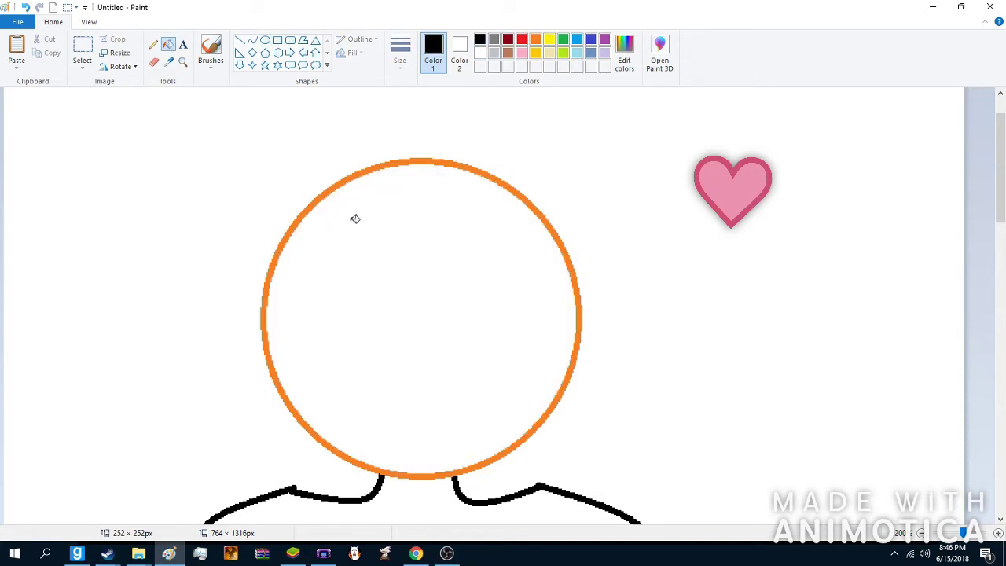
pyautogui.click(366, 168)
# Step: Set up the Pencil tool with yellow and a thicker line size
pyautogui.click(153, 44)
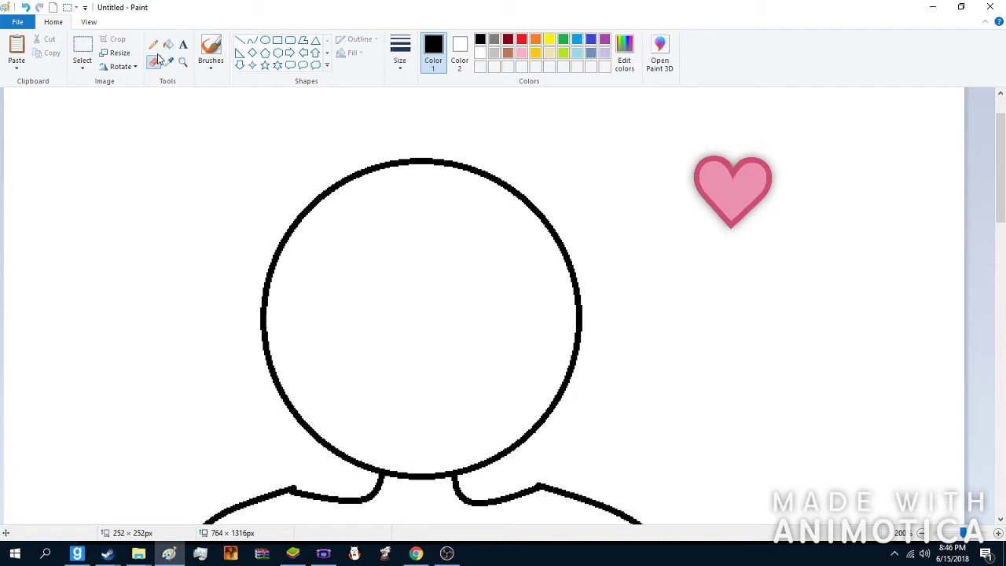
pyautogui.click(550, 41)
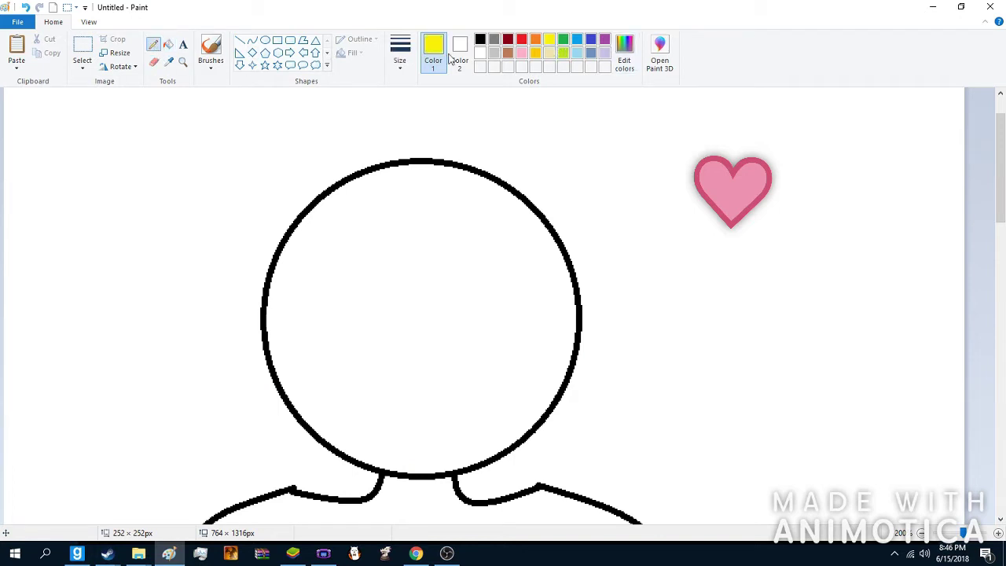
pyautogui.click(401, 59)
pyautogui.click(447, 164)
pyautogui.moveTo(268, 126)
pyautogui.mouseDown()
pyautogui.moveTo(187, 243)
pyautogui.moveTo(209, 386)
pyautogui.moveTo(164, 486)
pyautogui.moveTo(222, 526)
pyautogui.mouseUp()
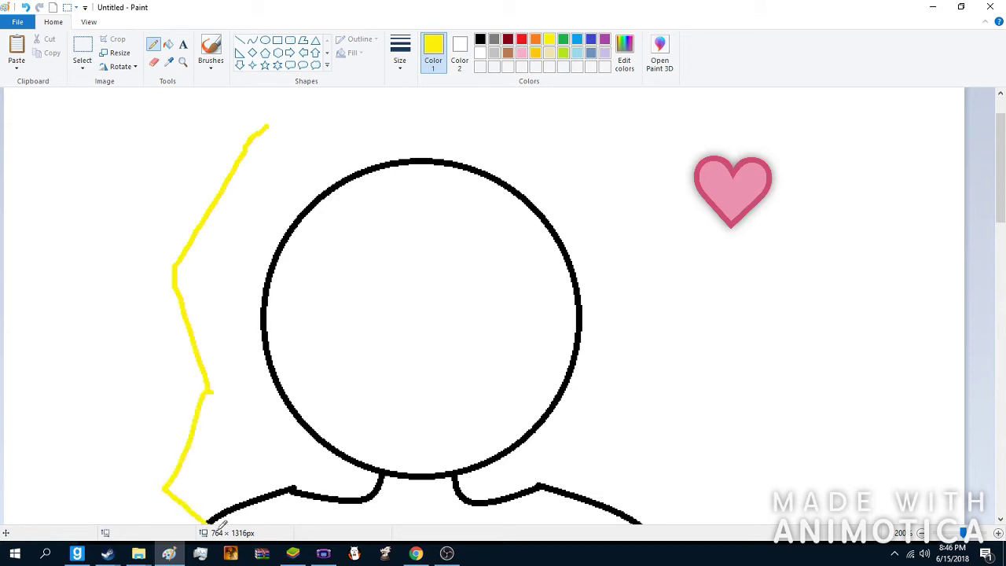
pyautogui.click(24, 9)
pyautogui.moveTo(275, 105)
pyautogui.mouseDown()
pyautogui.moveTo(165, 251)
pyautogui.moveTo(131, 339)
pyautogui.moveTo(198, 475)
pyautogui.moveTo(193, 525)
pyautogui.mouseUp()
pyautogui.click(25, 8)
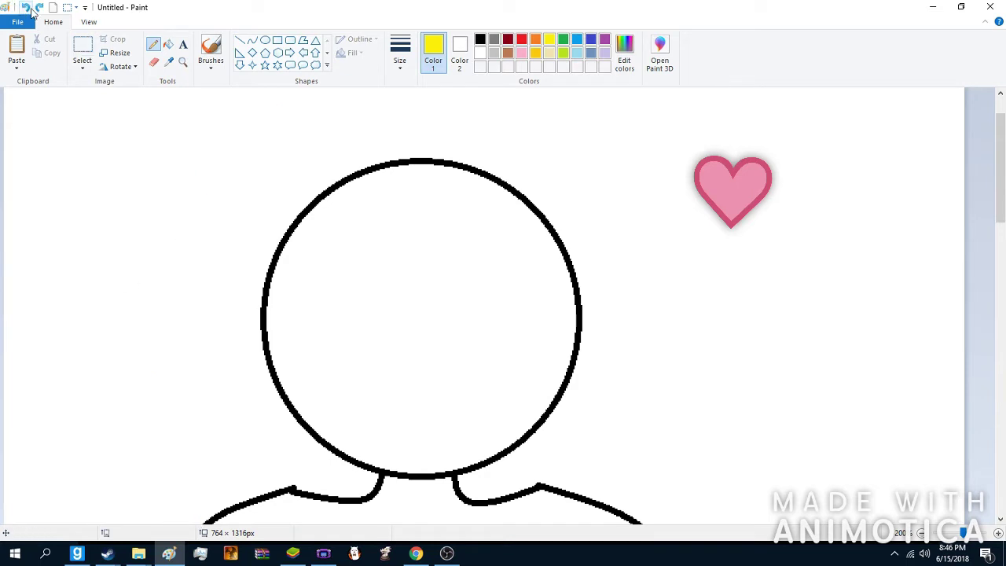
pyautogui.moveTo(327, 102)
pyautogui.mouseDown()
pyautogui.moveTo(233, 137)
pyautogui.moveTo(164, 233)
pyautogui.moveTo(167, 313)
pyautogui.moveTo(213, 360)
pyautogui.moveTo(150, 398)
pyautogui.moveTo(211, 457)
pyautogui.moveTo(175, 472)
pyautogui.moveTo(226, 513)
pyautogui.mouseUp()
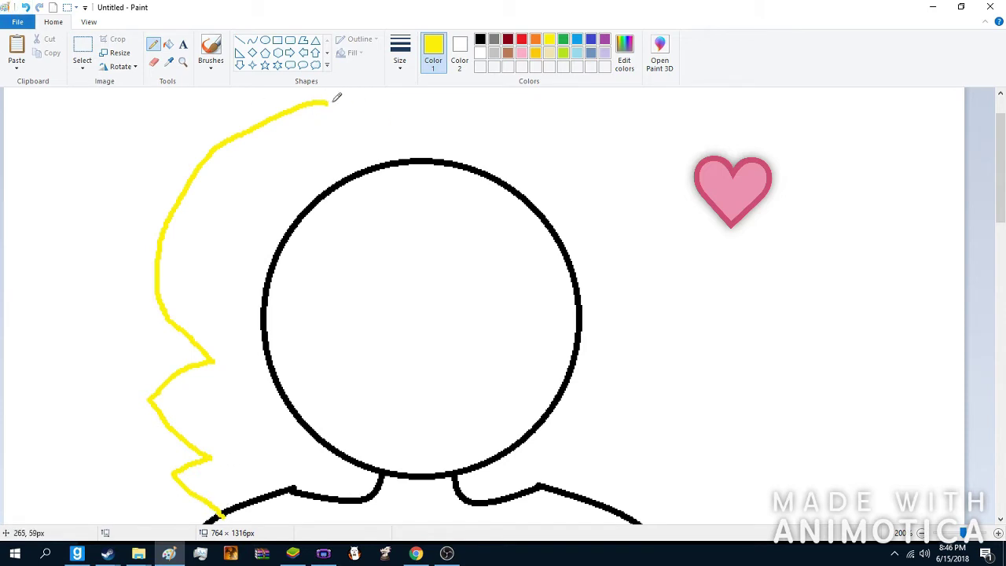
pyautogui.click(26, 8)
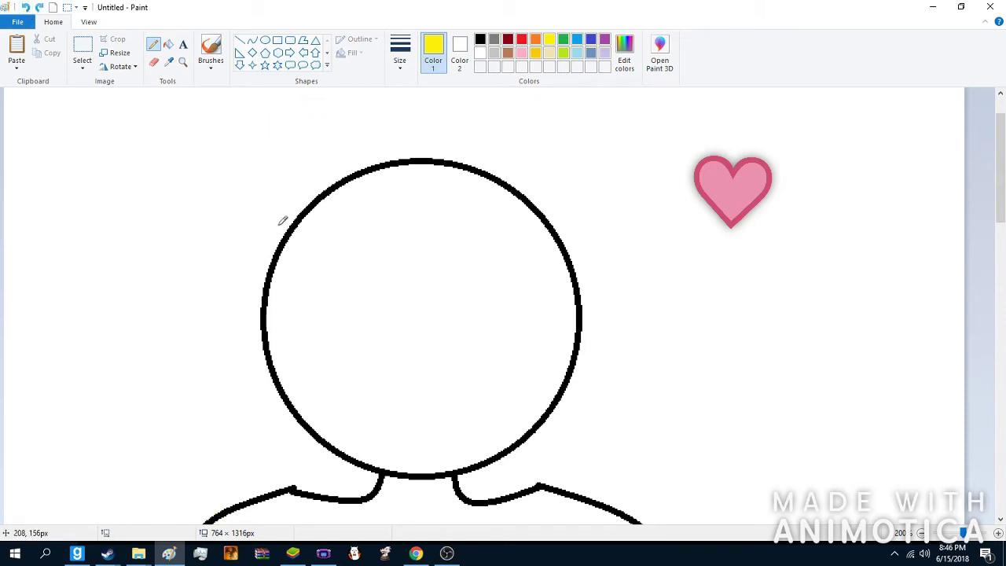
pyautogui.moveTo(274, 266)
pyautogui.mouseDown()
pyautogui.moveTo(307, 289)
pyautogui.moveTo(482, 297)
pyautogui.moveTo(513, 315)
pyautogui.moveTo(583, 316)
pyautogui.mouseUp()
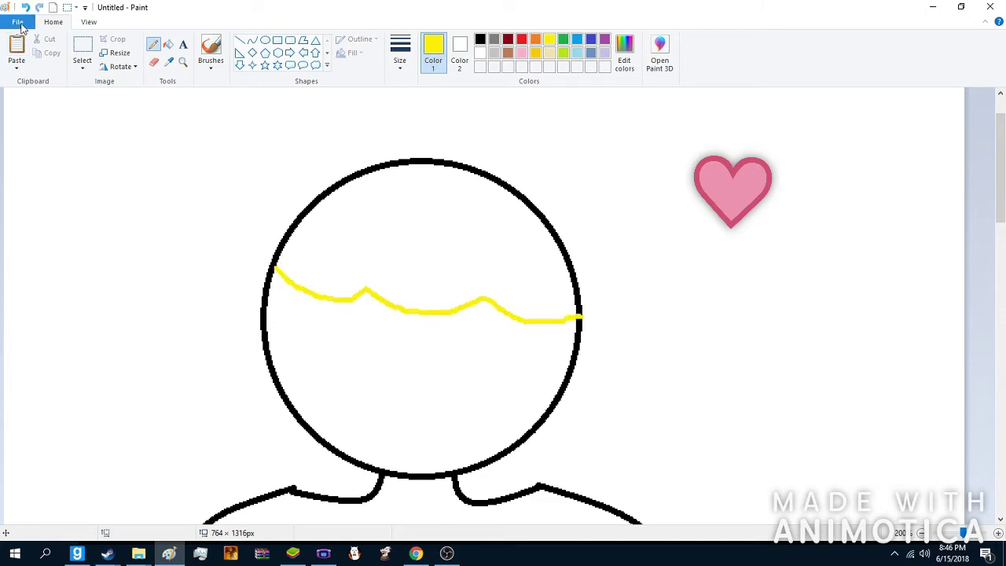
pyautogui.click(26, 8)
# Step: Sketch a spiky yellow hair outline around the head down to both shoulders, with zigzag bangs across the face
pyautogui.moveTo(265, 142)
pyautogui.mouseDown()
pyautogui.moveTo(198, 218)
pyautogui.moveTo(227, 247)
pyautogui.moveTo(171, 365)
pyautogui.moveTo(221, 351)
pyautogui.moveTo(214, 436)
pyautogui.moveTo(270, 439)
pyautogui.moveTo(287, 488)
pyautogui.mouseUp()
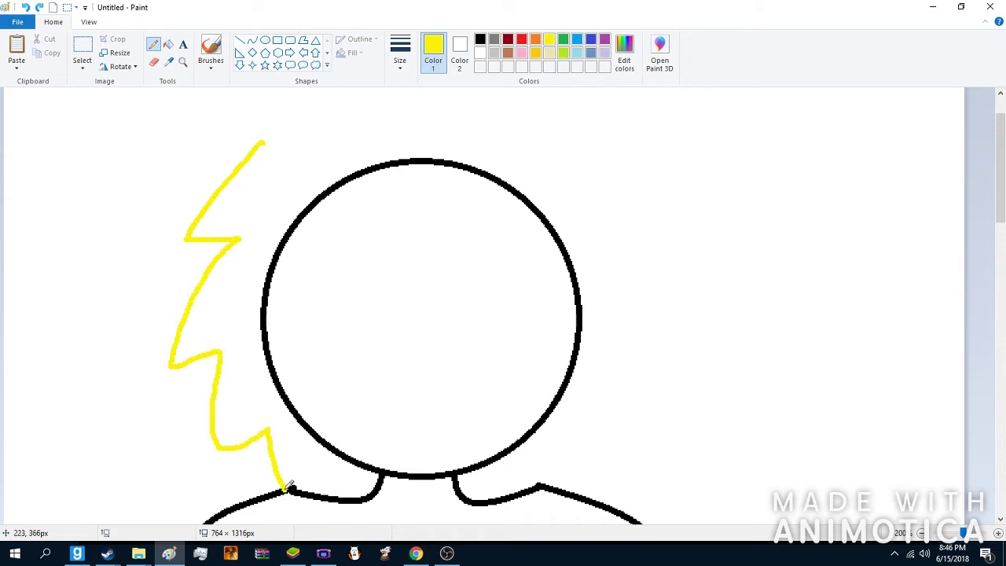
pyautogui.moveTo(289, 132)
pyautogui.mouseDown()
pyautogui.moveTo(418, 104)
pyautogui.moveTo(421, 136)
pyautogui.moveTo(515, 115)
pyautogui.moveTo(522, 151)
pyautogui.moveTo(583, 163)
pyautogui.moveTo(573, 206)
pyautogui.moveTo(618, 292)
pyautogui.moveTo(608, 421)
pyautogui.moveTo(591, 407)
pyautogui.moveTo(588, 446)
pyautogui.moveTo(562, 436)
pyautogui.moveTo(556, 468)
pyautogui.mouseUp()
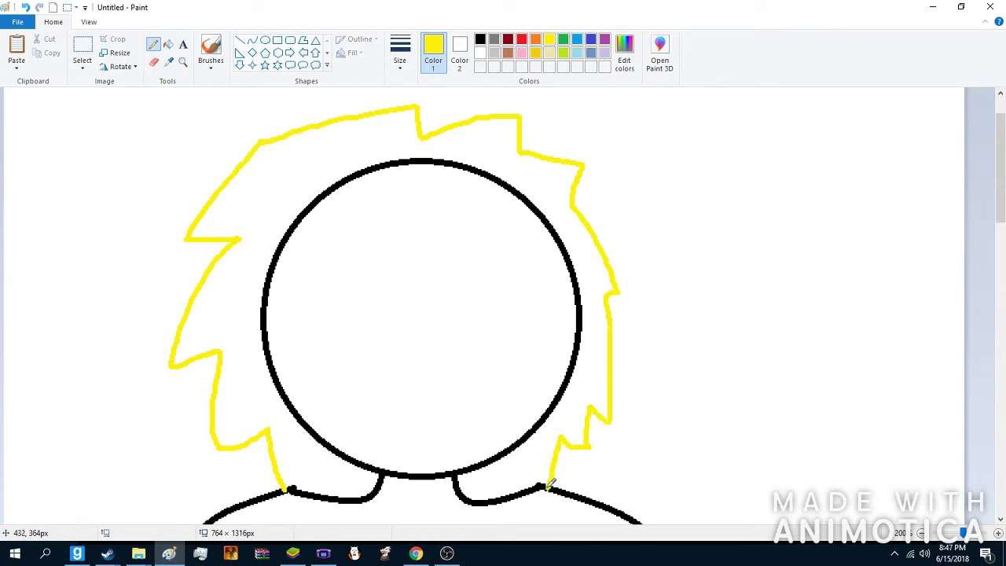
pyautogui.moveTo(279, 251)
pyautogui.mouseDown()
pyautogui.moveTo(334, 291)
pyautogui.moveTo(346, 261)
pyautogui.moveTo(420, 307)
pyautogui.moveTo(449, 251)
pyautogui.moveTo(497, 299)
pyautogui.moveTo(523, 262)
pyautogui.moveTo(574, 313)
pyautogui.mouseUp()
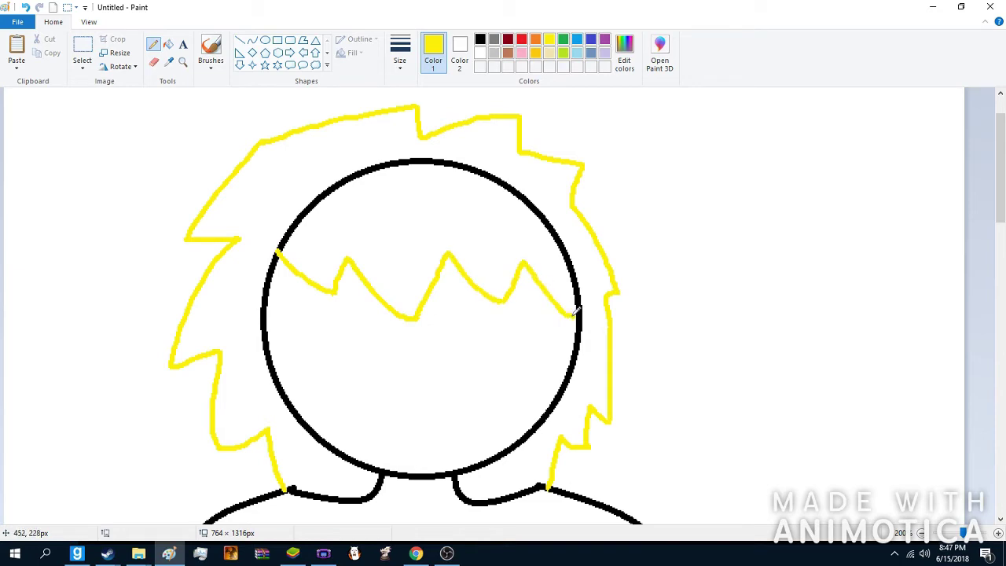
# Step: Switch to Chrome and search Google Images for "sabitsuki" in a new tab
pyautogui.click(416, 553)
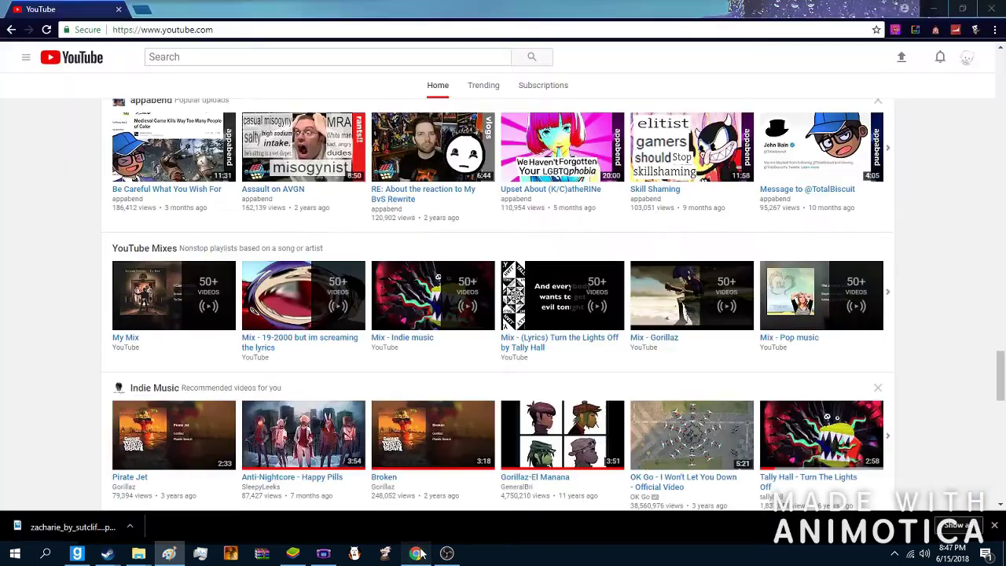
pyautogui.click(147, 9)
pyautogui.write('sabitsuki')
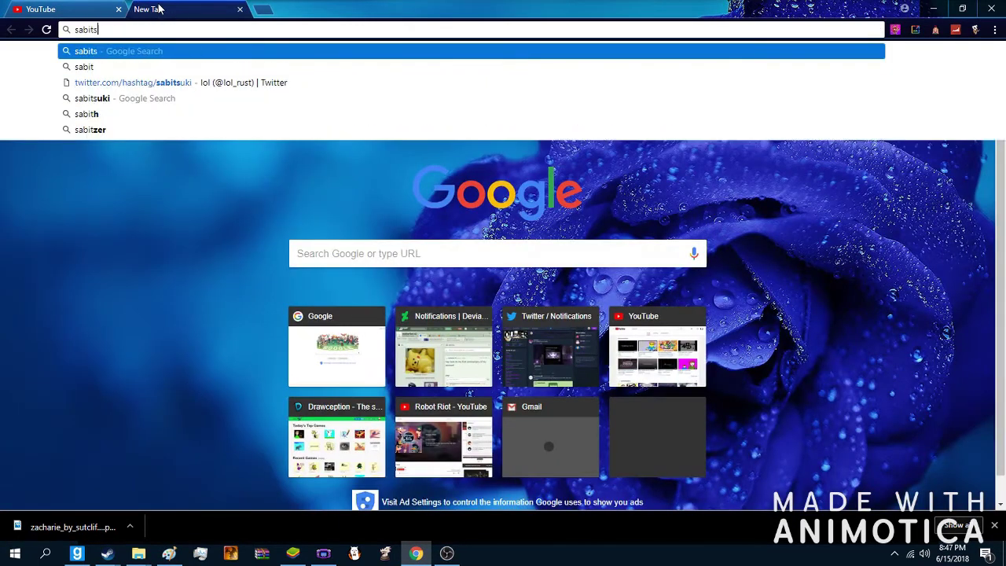
pyautogui.press('Return')
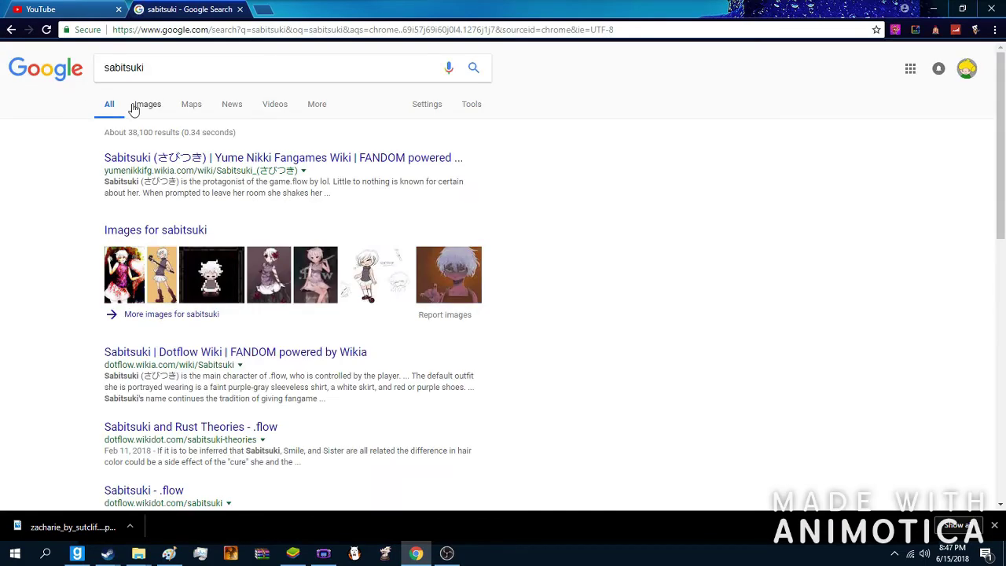
pyautogui.click(141, 103)
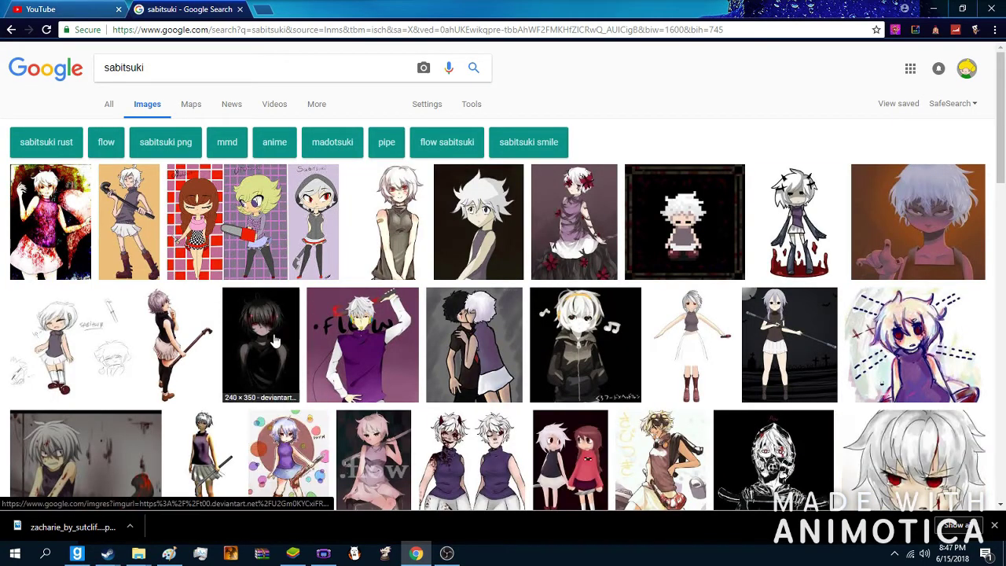
# Step: Examine several Sabitsuki reference pictures in the image results, including the pixel sprite, for the hair and outfit
pyautogui.click(376, 259)
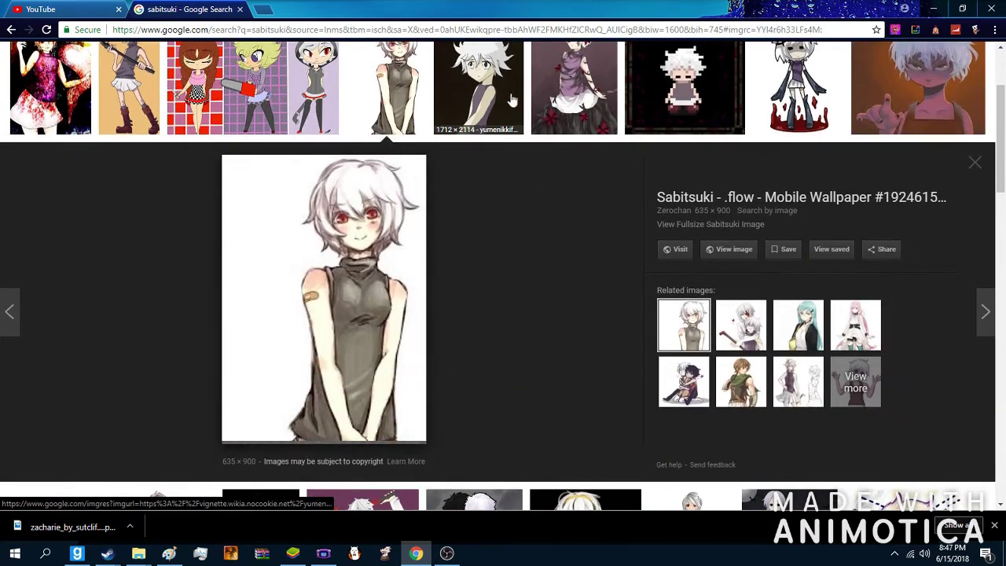
pyautogui.click(452, 110)
pyautogui.click(582, 91)
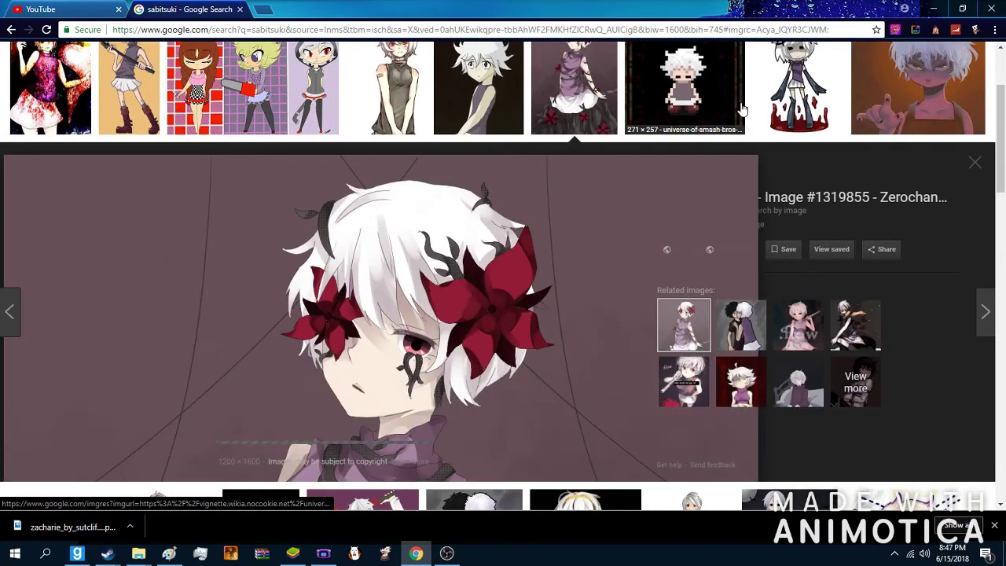
pyautogui.click(737, 122)
pyautogui.click(548, 110)
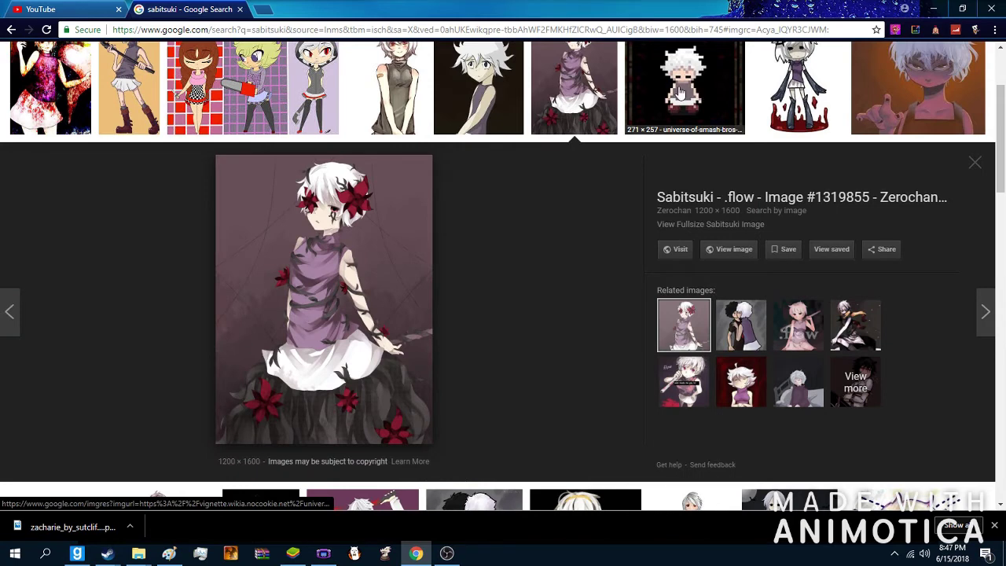
pyautogui.click(681, 93)
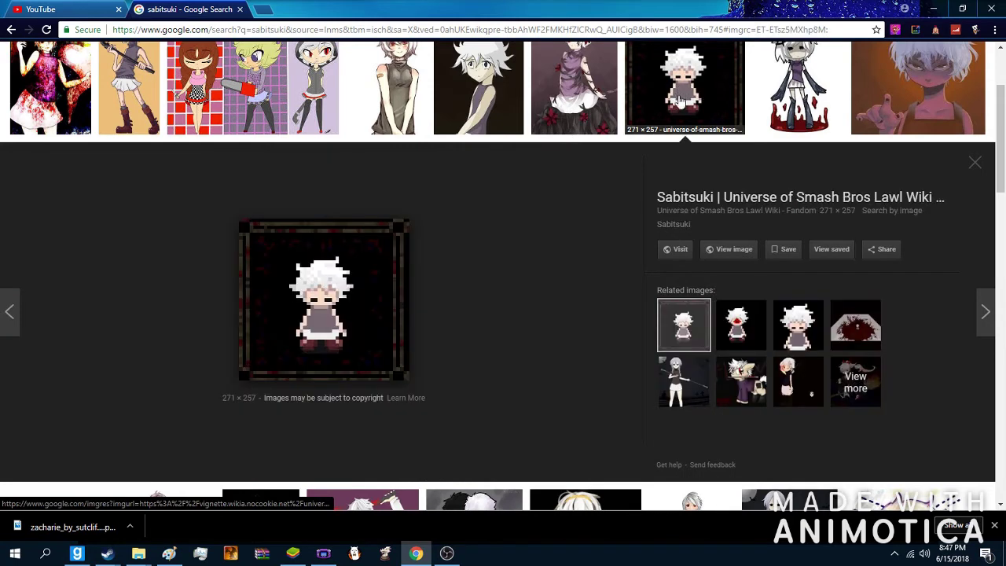
# Step: Switch back to Paint and draw a dark red sleeve line across each arm
pyautogui.moveTo(170, 556)
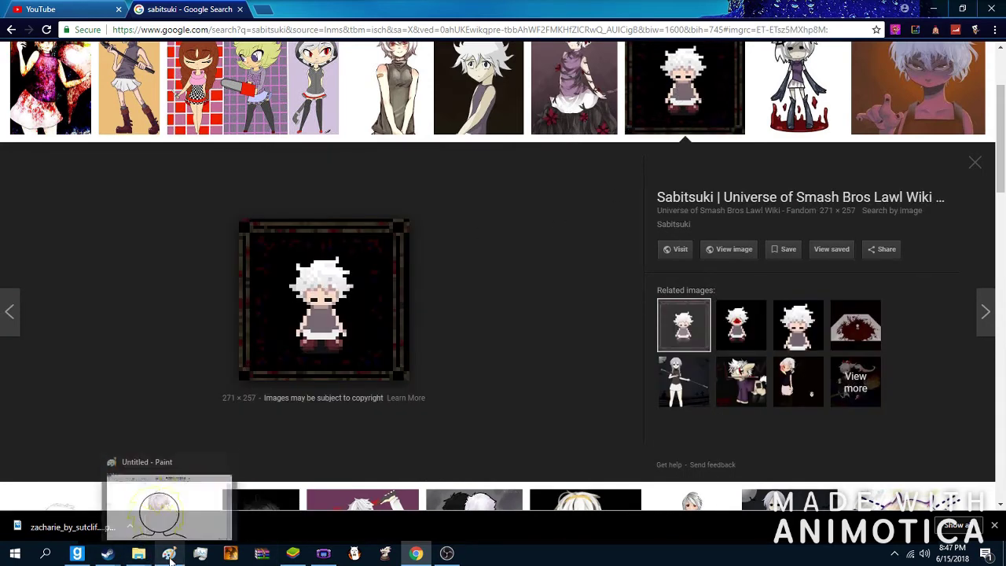
pyautogui.click(170, 556)
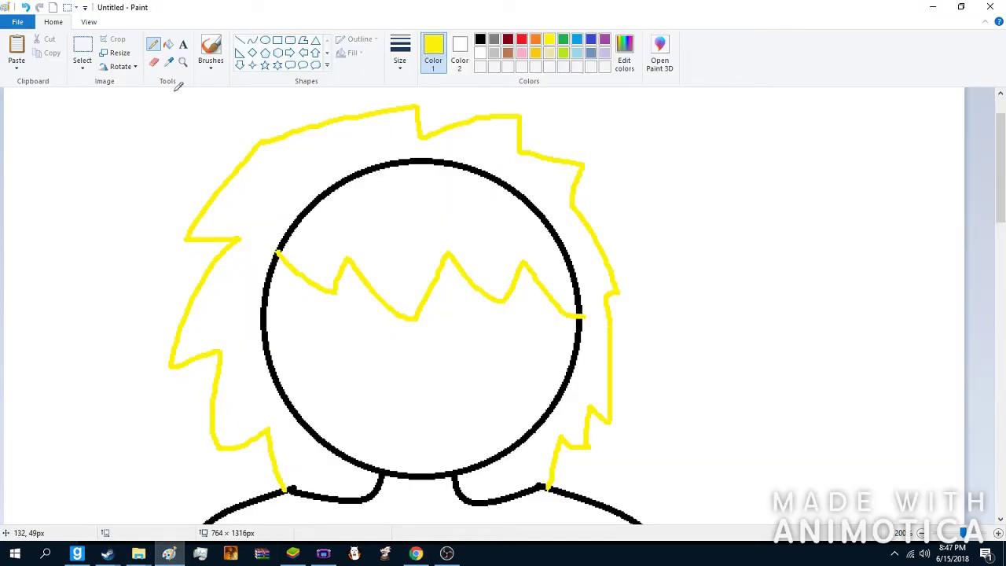
pyautogui.click(509, 43)
pyautogui.scroll(-7, 355, 454)
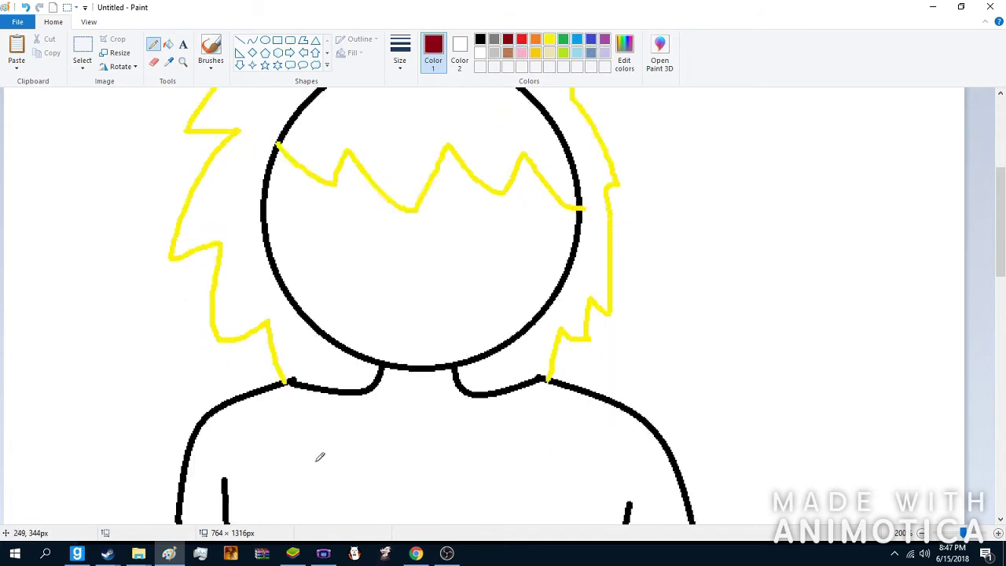
pyautogui.moveTo(234, 363); pyautogui.dragTo(157, 366)
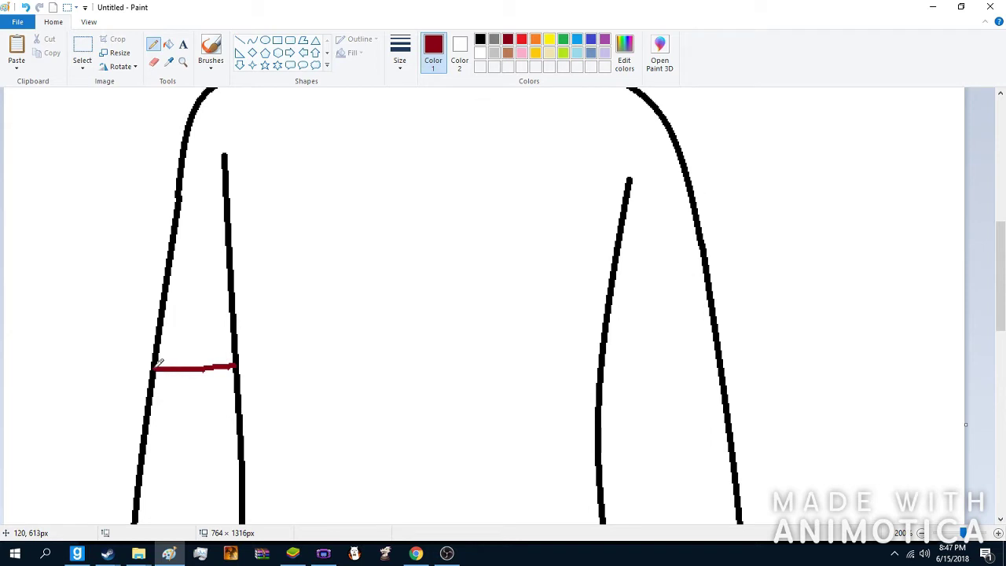
pyautogui.moveTo(604, 368); pyautogui.dragTo(724, 370)
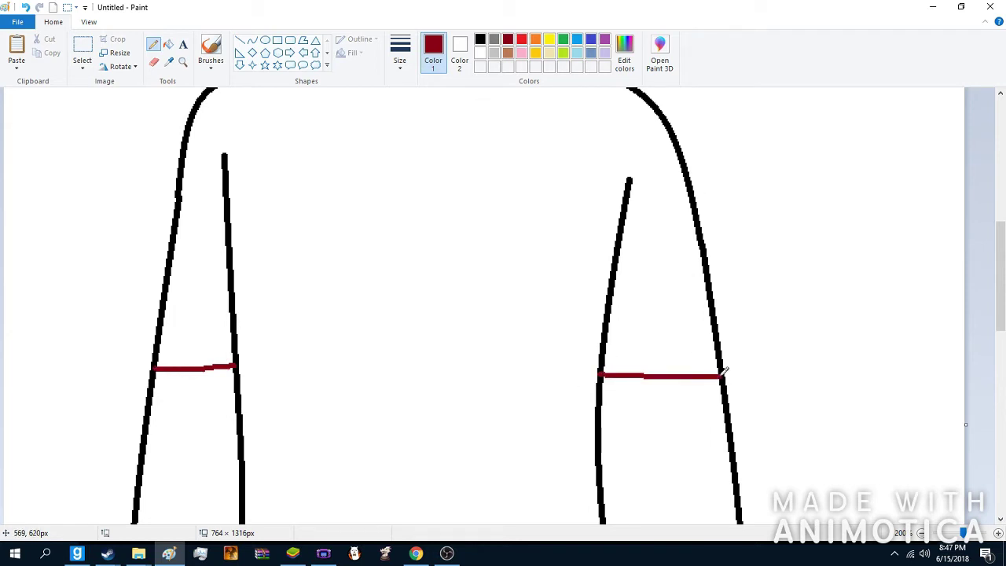
# Step: Draw a green flared skirt outline from the torso's lower corners across the upper legs
pyautogui.scroll(-6, 524, 418)
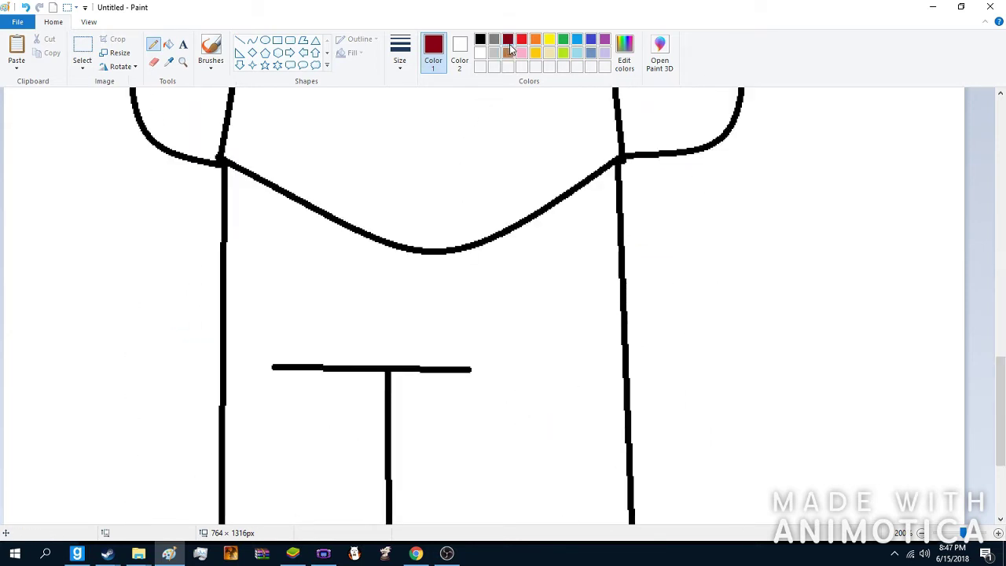
pyautogui.click(564, 39)
pyautogui.moveTo(624, 156)
pyautogui.mouseDown()
pyautogui.moveTo(705, 305)
pyautogui.moveTo(597, 369)
pyautogui.moveTo(289, 405)
pyautogui.moveTo(154, 399)
pyautogui.moveTo(221, 162)
pyautogui.mouseUp()
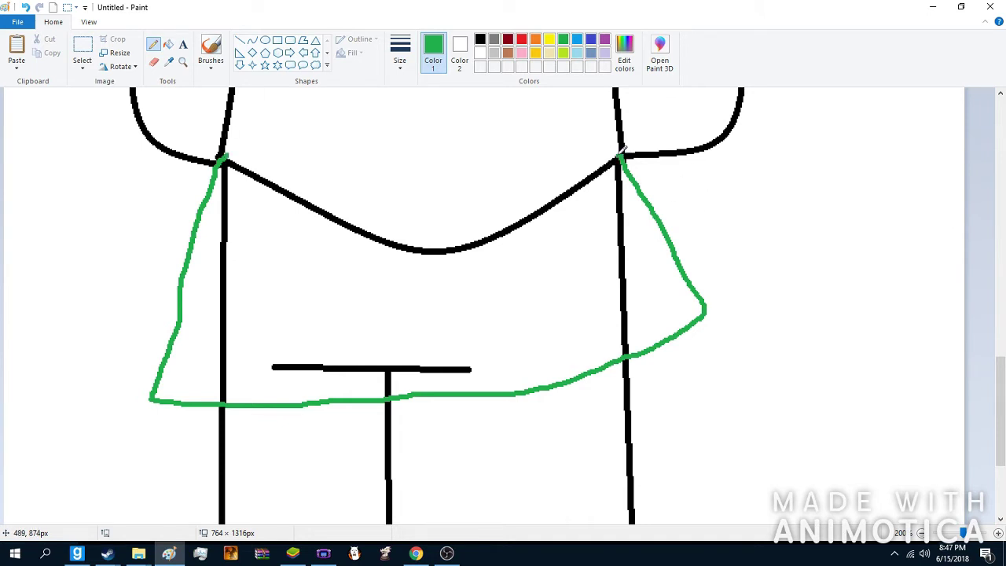
# Step: Fill the skirt's interior black, then white, to remove the torso and leg lines inside it
pyautogui.click(168, 46)
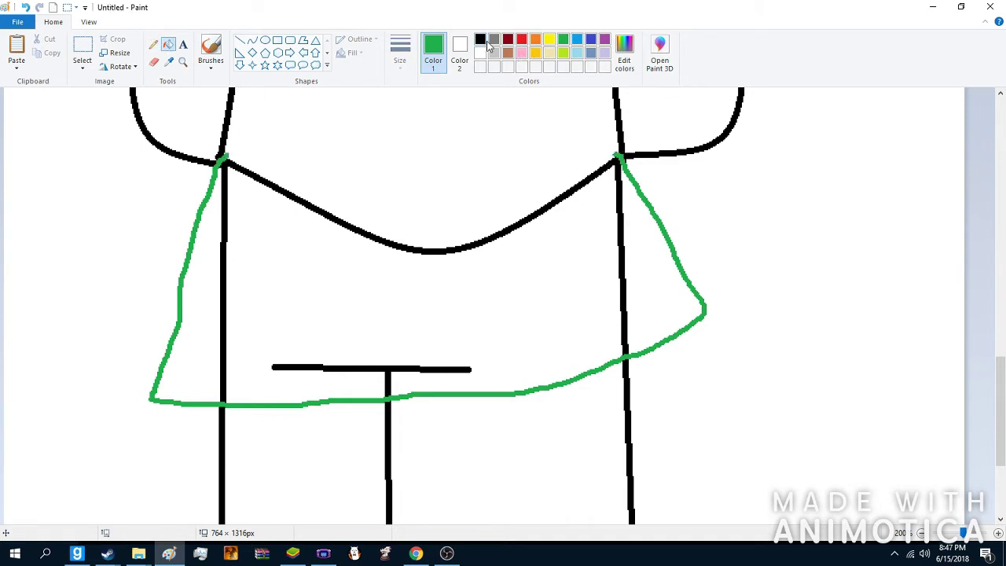
pyautogui.click(539, 221)
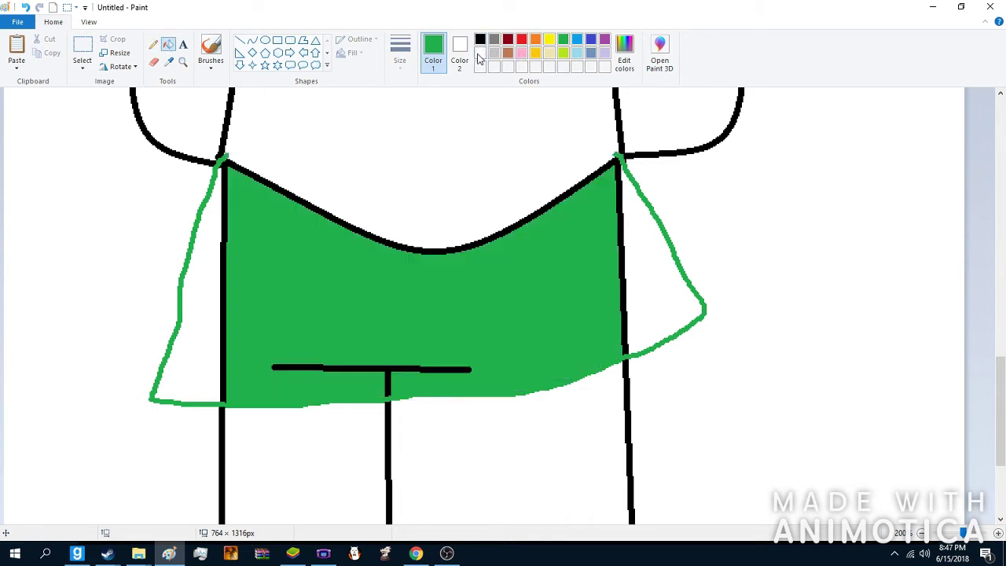
pyautogui.click(26, 7)
pyautogui.click(481, 38)
pyautogui.click(579, 316)
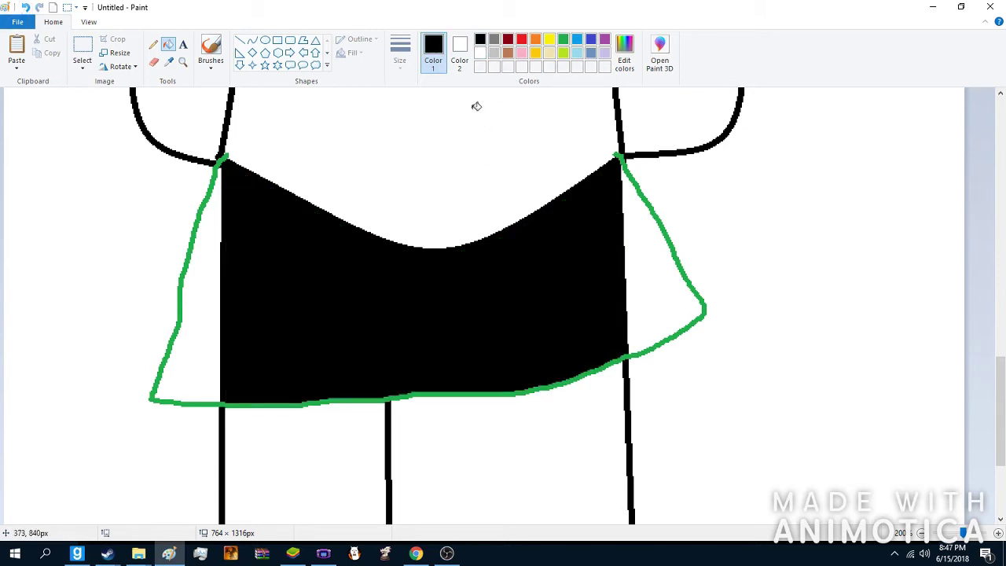
pyautogui.click(480, 53)
pyautogui.click(416, 262)
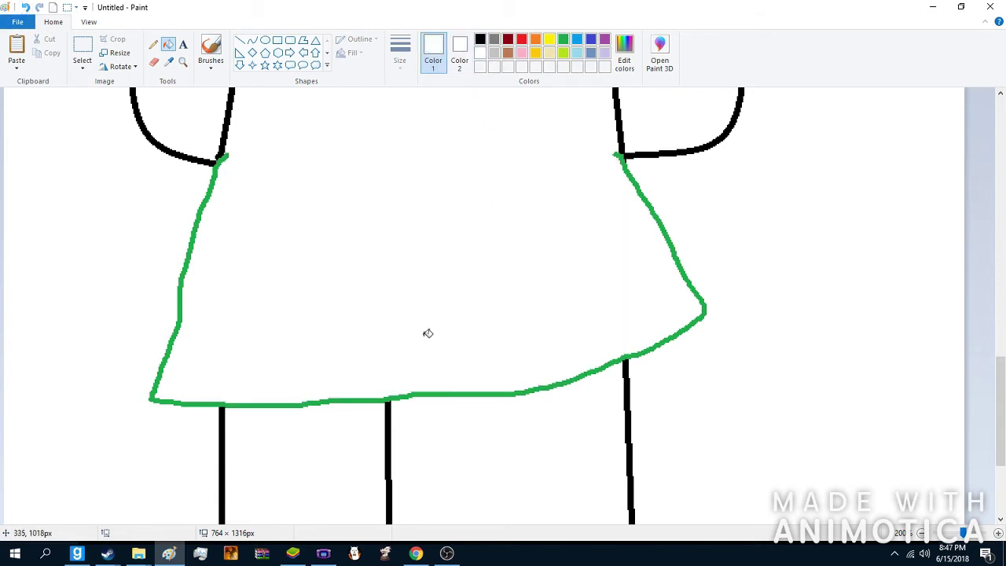
# Step: Recolour the green skirt outline black with the fill tool
pyautogui.scroll(-5, 456, 201)
pyautogui.click(480, 39)
pyautogui.click(210, 258)
pyautogui.scroll(-5, 253, 314)
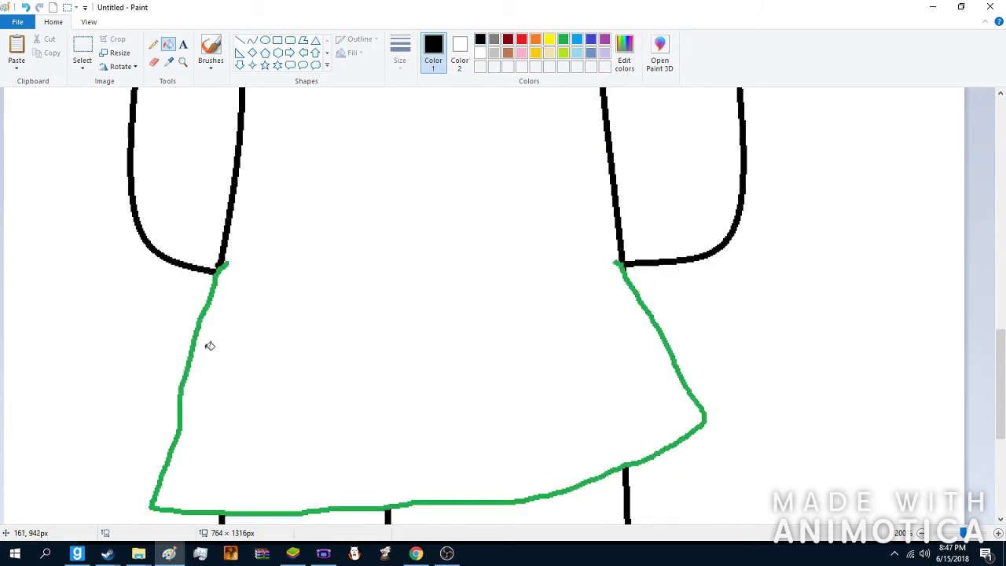
pyautogui.click(201, 338)
pyautogui.click(25, 8)
pyautogui.click(221, 268)
# Step: Zoom in on the left arm's rounded end, erase it and draw a black hand with pointed fingers
pyautogui.click(183, 61)
pyautogui.click(186, 277)
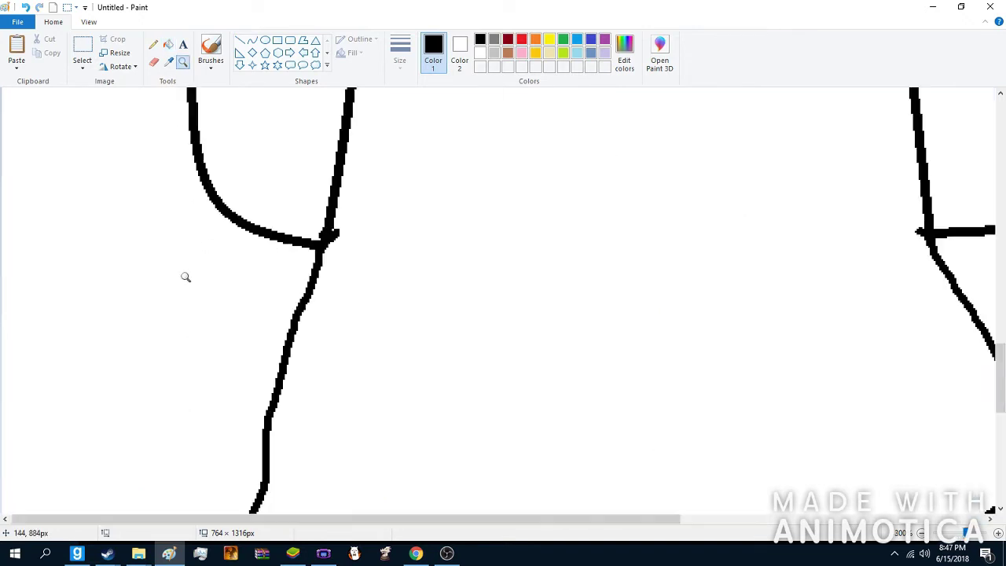
pyautogui.click(255, 187)
pyautogui.click(153, 62)
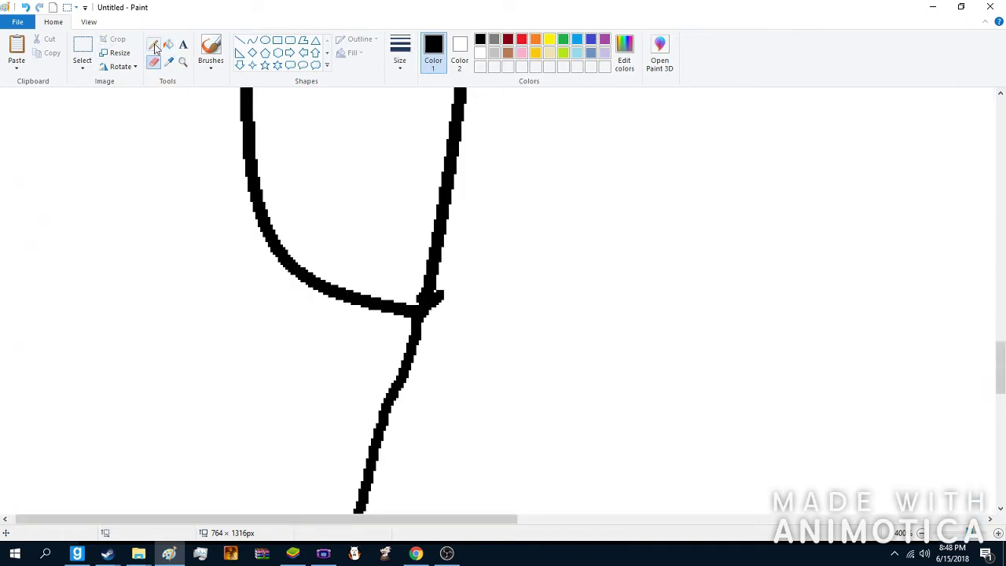
pyautogui.moveTo(260, 176)
pyautogui.mouseDown()
pyautogui.moveTo(283, 268)
pyautogui.moveTo(353, 308)
pyautogui.moveTo(408, 307)
pyautogui.moveTo(278, 265)
pyautogui.moveTo(263, 167)
pyautogui.mouseUp()
pyautogui.click(152, 44)
pyautogui.moveTo(254, 150)
pyautogui.mouseDown()
pyautogui.moveTo(235, 273)
pyautogui.moveTo(295, 319)
pyautogui.moveTo(298, 368)
pyautogui.moveTo(344, 354)
pyautogui.moveTo(362, 384)
pyautogui.moveTo(402, 335)
pyautogui.mouseUp()
pyautogui.click(27, 7)
pyautogui.moveTo(250, 154)
pyautogui.mouseDown()
pyautogui.moveTo(242, 334)
pyautogui.moveTo(300, 335)
pyautogui.moveTo(304, 305)
pyautogui.moveTo(308, 363)
pyautogui.moveTo(366, 309)
pyautogui.moveTo(374, 361)
pyautogui.moveTo(395, 343)
pyautogui.moveTo(410, 365)
pyautogui.moveTo(422, 331)
pyautogui.moveTo(421, 356)
pyautogui.moveTo(423, 271)
pyautogui.mouseUp()
# Step: Erase the right arm's rounded end and draw a black hand with scalloped fingers in its place
pyautogui.moveTo(348, 519); pyautogui.dragTo(733, 519)
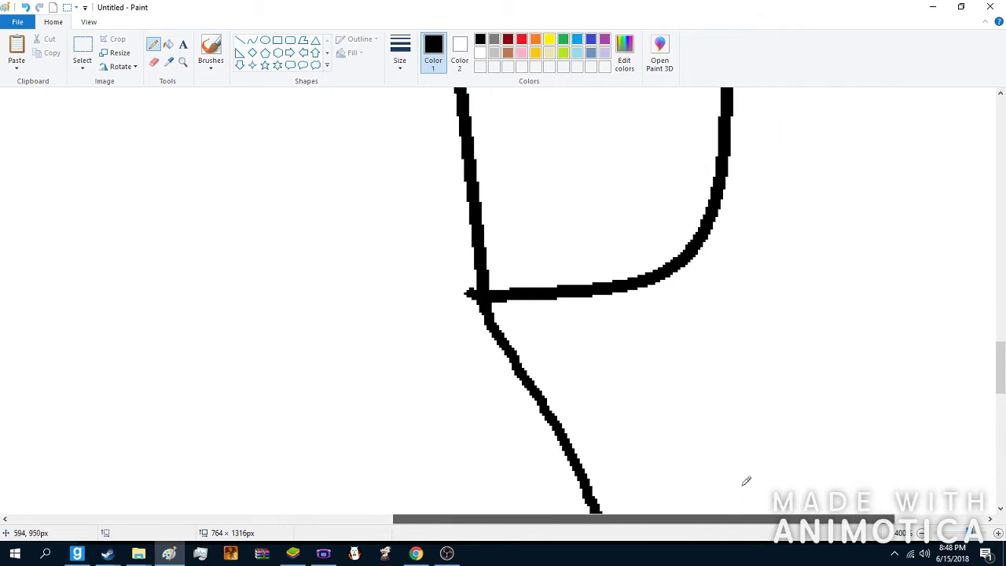
pyautogui.click(153, 61)
pyautogui.moveTo(710, 223)
pyautogui.mouseDown()
pyautogui.moveTo(731, 242)
pyautogui.moveTo(696, 224)
pyautogui.moveTo(690, 255)
pyautogui.moveTo(625, 292)
pyautogui.moveTo(499, 299)
pyautogui.mouseUp()
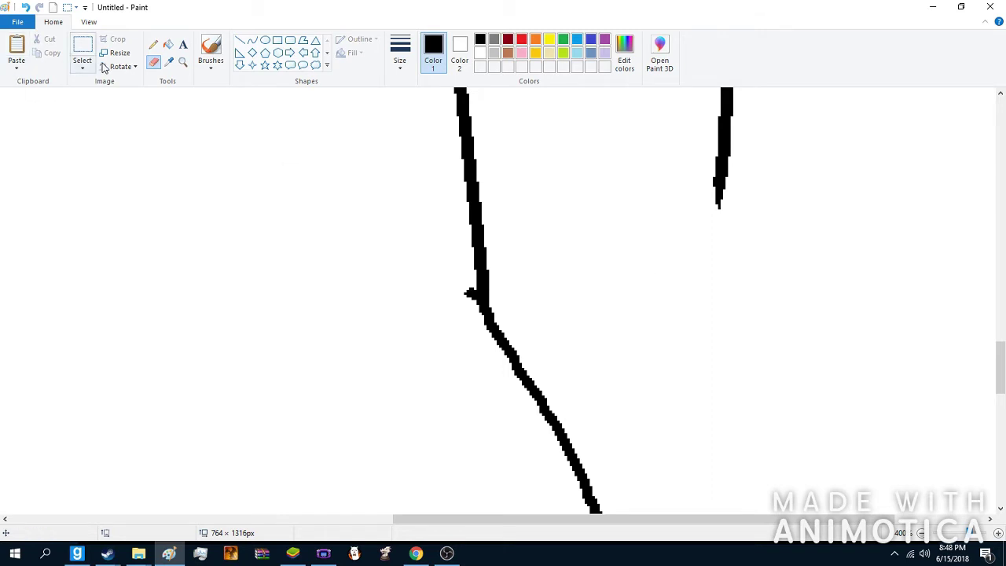
pyautogui.click(153, 45)
pyautogui.moveTo(718, 197)
pyautogui.mouseDown()
pyautogui.moveTo(735, 314)
pyautogui.moveTo(720, 336)
pyautogui.moveTo(680, 265)
pyautogui.moveTo(681, 326)
pyautogui.moveTo(639, 293)
pyautogui.moveTo(635, 273)
pyautogui.moveTo(627, 331)
pyautogui.moveTo(588, 293)
pyautogui.moveTo(596, 275)
pyautogui.moveTo(580, 332)
pyautogui.moveTo(548, 329)
pyautogui.moveTo(542, 288)
pyautogui.moveTo(527, 327)
pyautogui.moveTo(505, 329)
pyautogui.moveTo(490, 268)
pyautogui.mouseUp()
# Step: Recolour the dark red sleeve line on the right arm black with the fill tool
pyautogui.scroll(10, 458, 283)
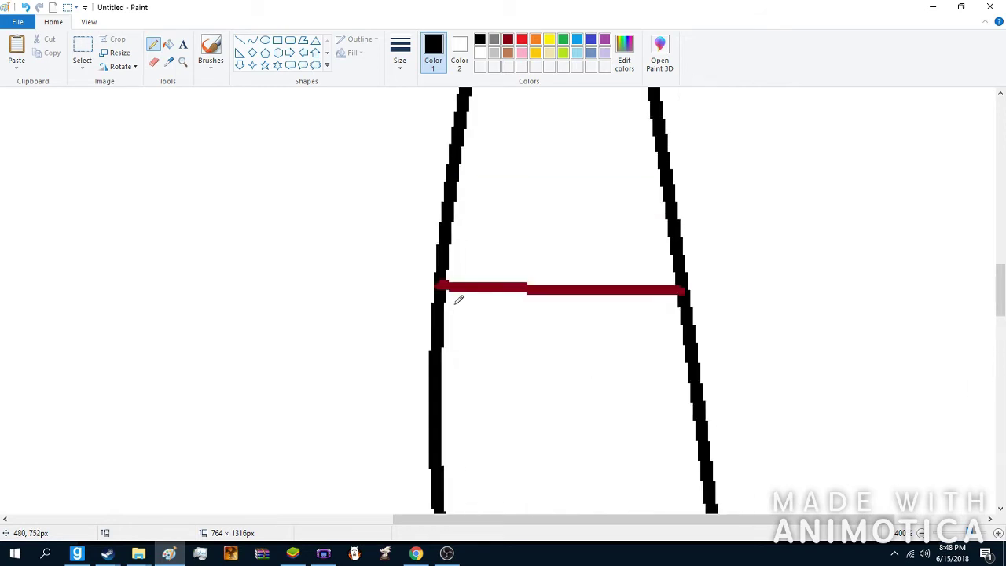
pyautogui.scroll(5, 465, 305)
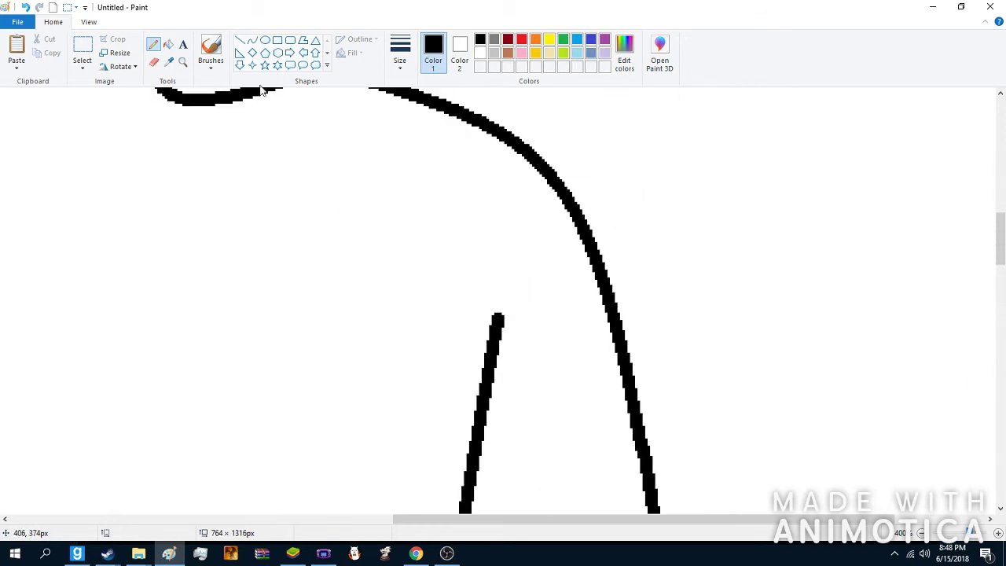
pyautogui.click(168, 45)
pyautogui.scroll(-5, 498, 418)
pyautogui.click(445, 487)
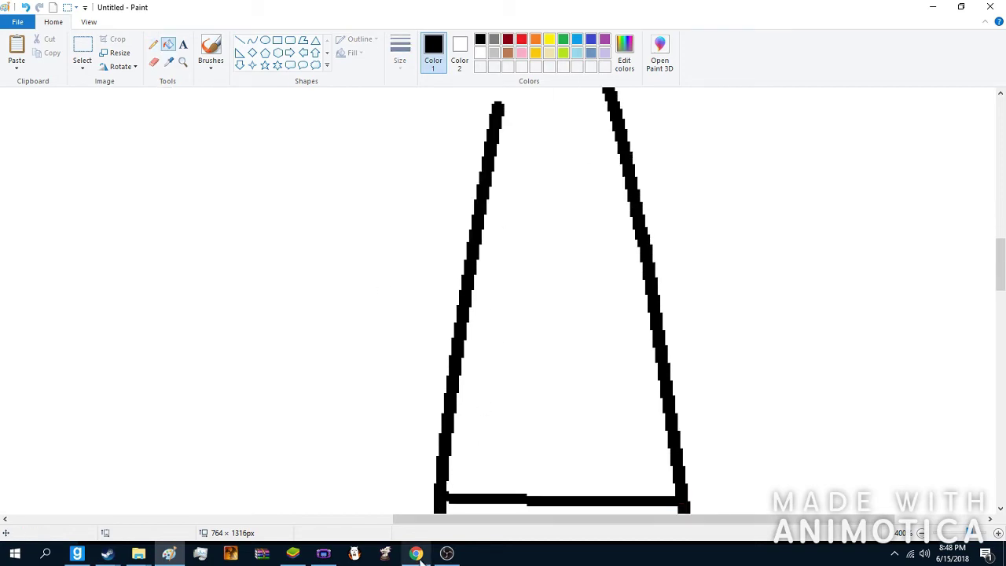
# Step: Check the reference picture in Chrome, return to Paint and fill the body and skirt light gray
pyautogui.click(416, 554)
pyautogui.click(418, 555)
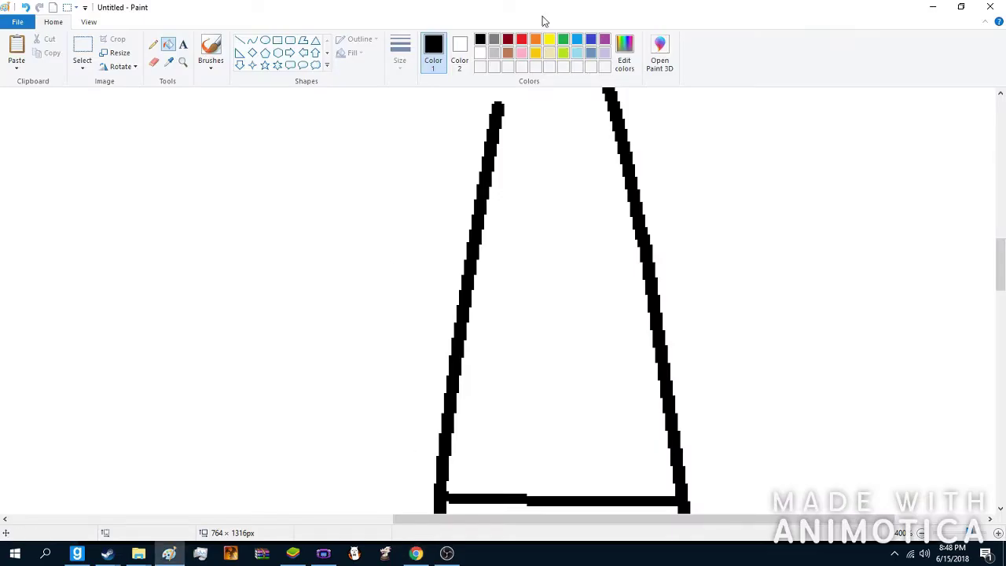
pyautogui.click(495, 54)
pyautogui.scroll(-5, 427, 303)
pyautogui.click(370, 315)
pyautogui.scroll(3, 354, 272)
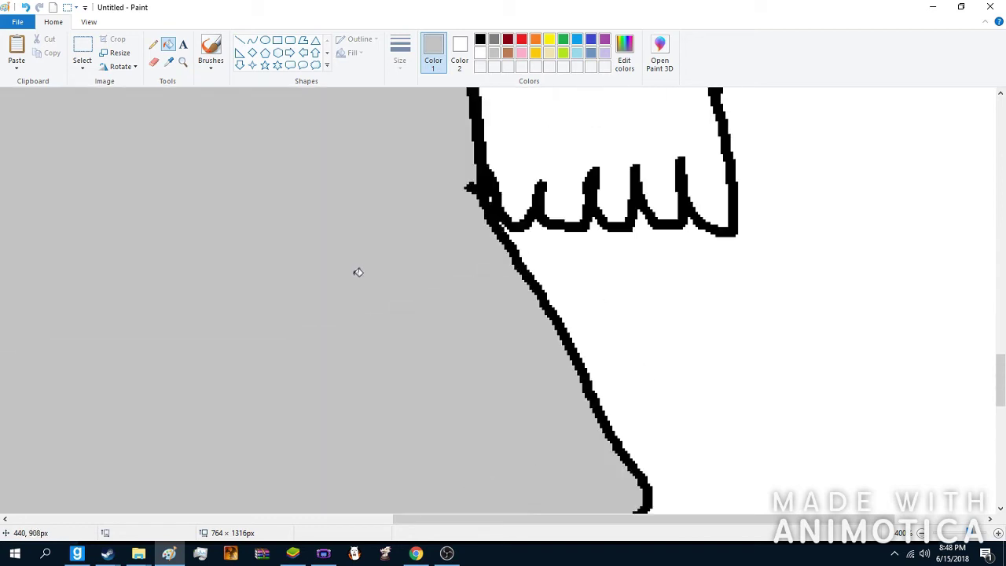
# Step: Draw a black waistline between the torso's lower corners with the Curve tool, bending it slightly downward
pyautogui.click(480, 39)
pyautogui.click(251, 40)
pyautogui.scroll(-3, 357, 217)
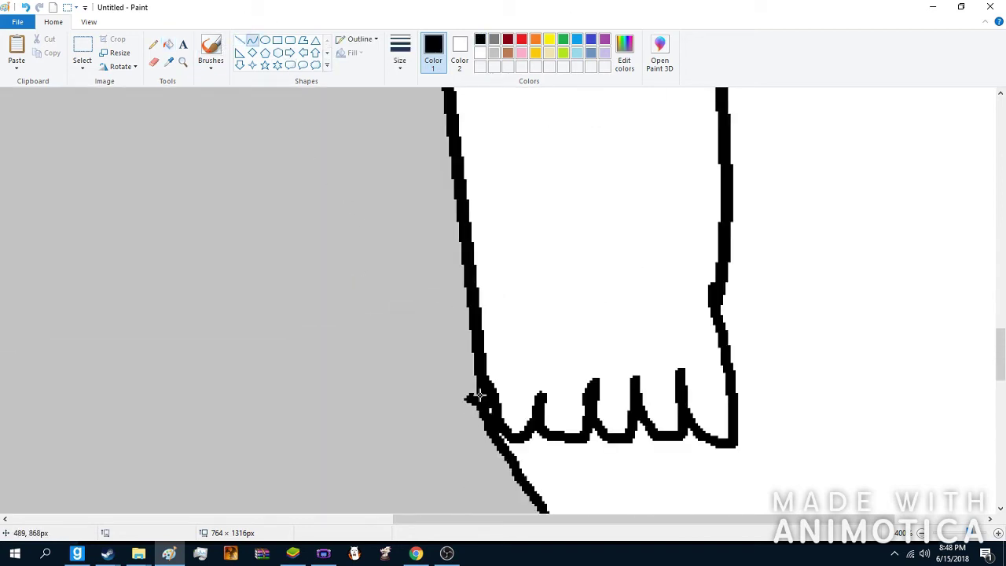
pyautogui.moveTo(482, 412)
pyautogui.mouseDown()
pyautogui.moveTo(18, 404)
pyautogui.moveTo(1, 390)
pyautogui.mouseUp()
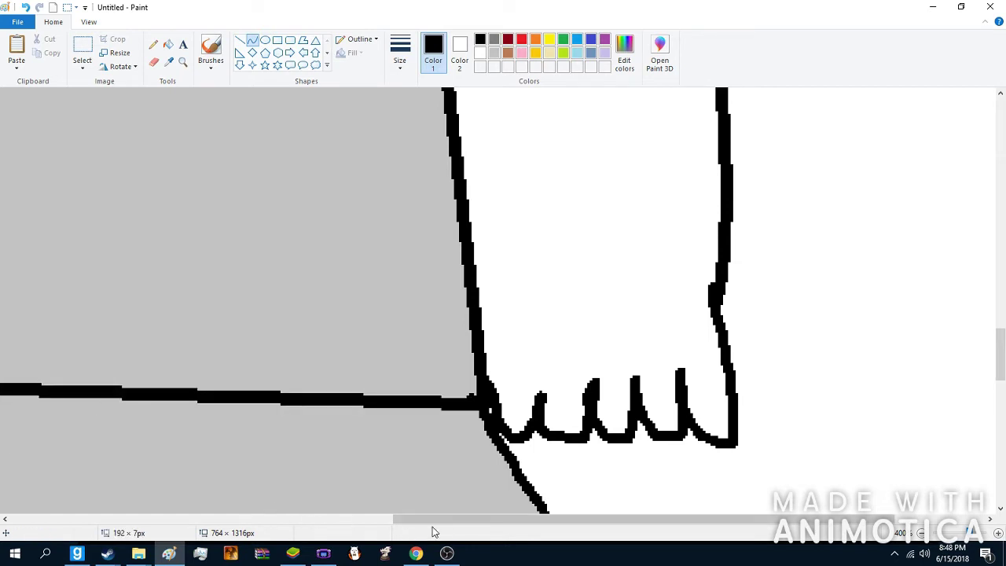
pyautogui.hscroll(-3, 385, 525)
pyautogui.moveTo(385, 526); pyautogui.dragTo(191, 329)
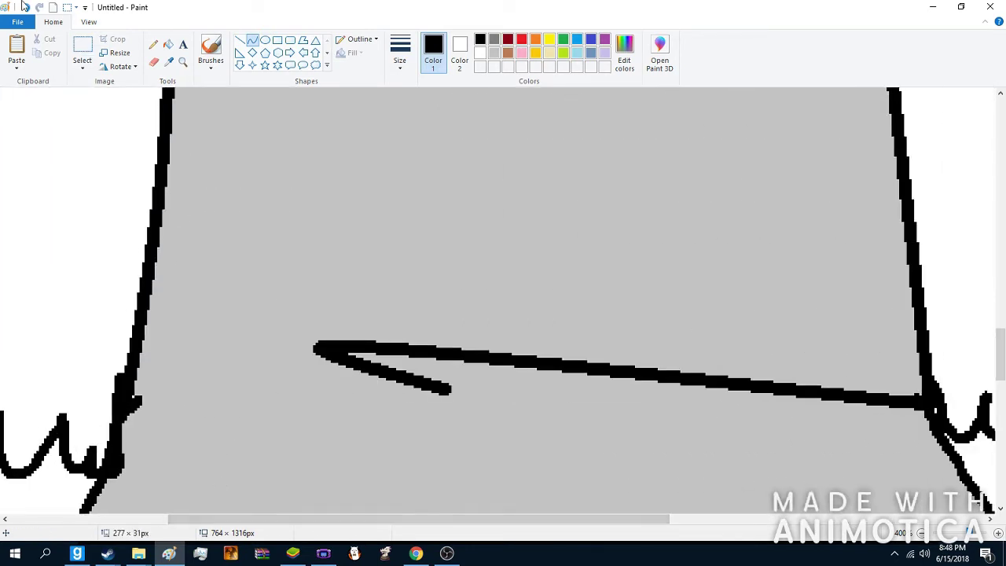
pyautogui.click(23, 8)
pyautogui.moveTo(126, 401); pyautogui.dragTo(925, 404)
pyautogui.moveTo(467, 400); pyautogui.dragTo(491, 471)
pyautogui.click(490, 471)
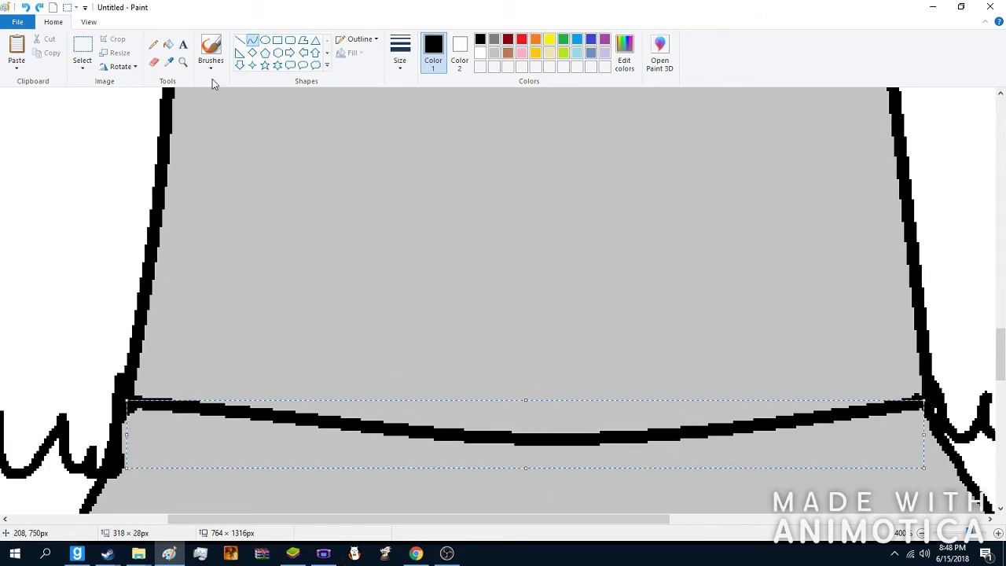
# Step: Check the reference in Chrome, mix a custom mauve (Red 162, Green 135, Blue 165) in Paint and fill the torso above the waistline
pyautogui.click(419, 554)
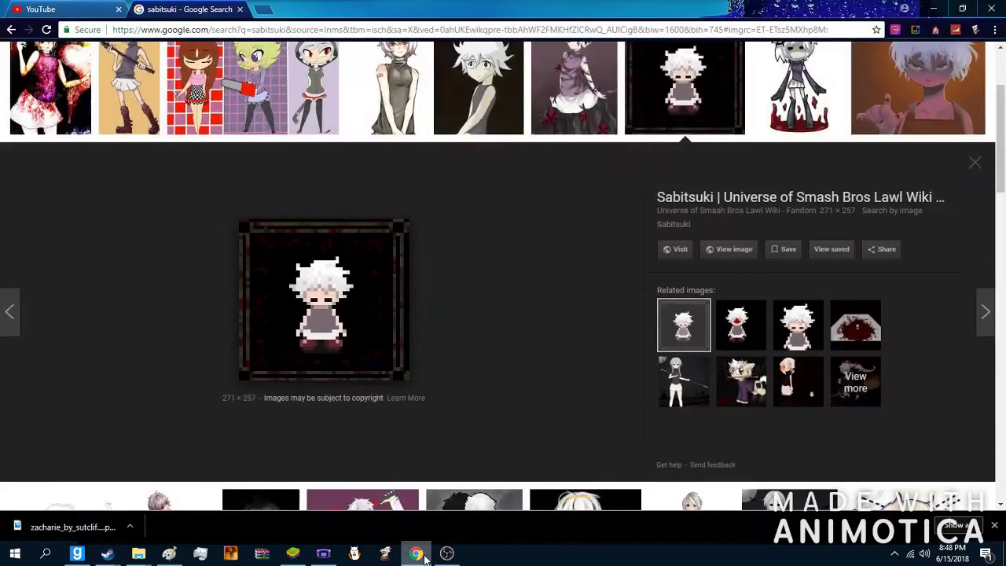
pyautogui.click(419, 555)
pyautogui.click(508, 52)
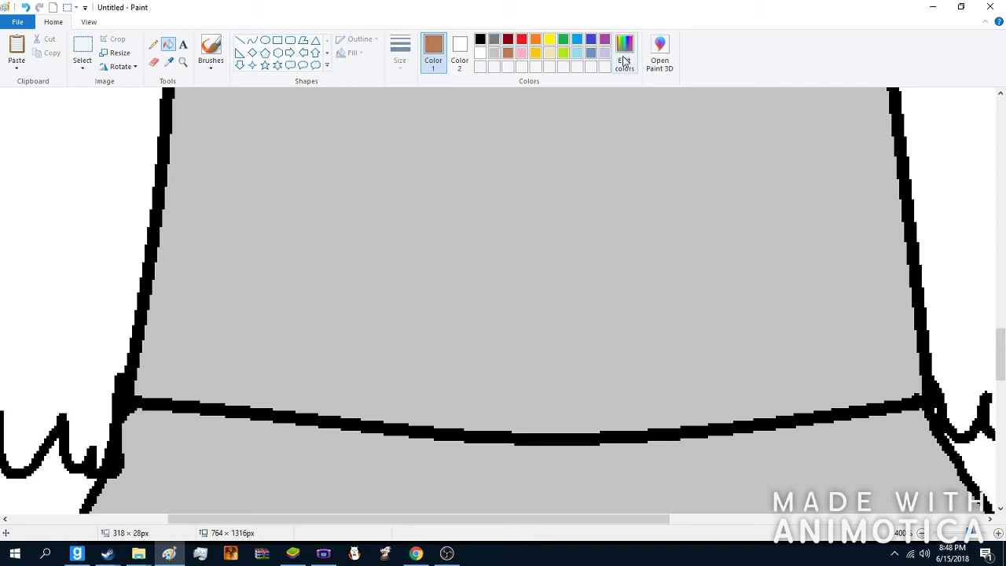
pyautogui.click(624, 55)
pyautogui.click(527, 270)
pyautogui.click(516, 291)
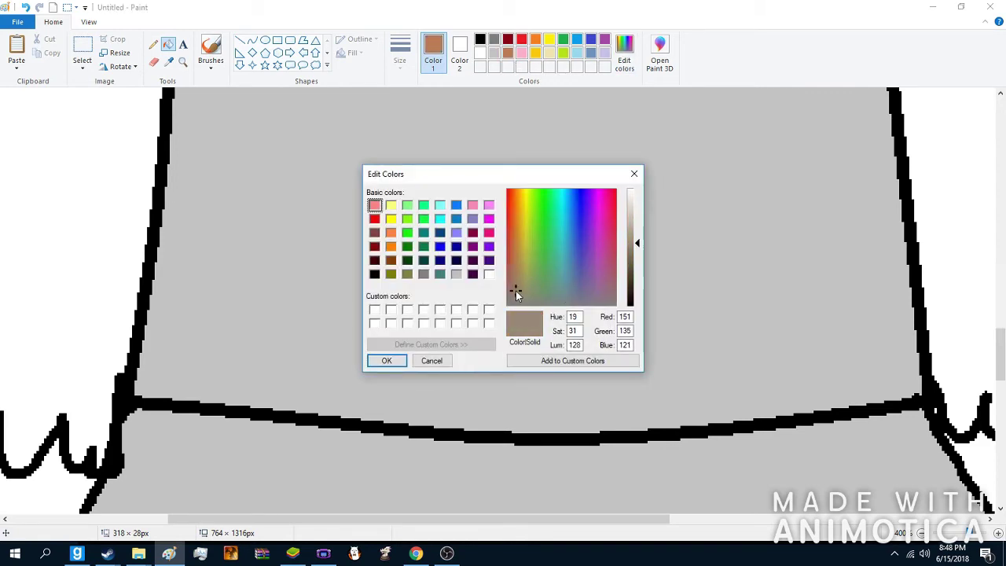
pyautogui.click(633, 271)
pyautogui.click(634, 237)
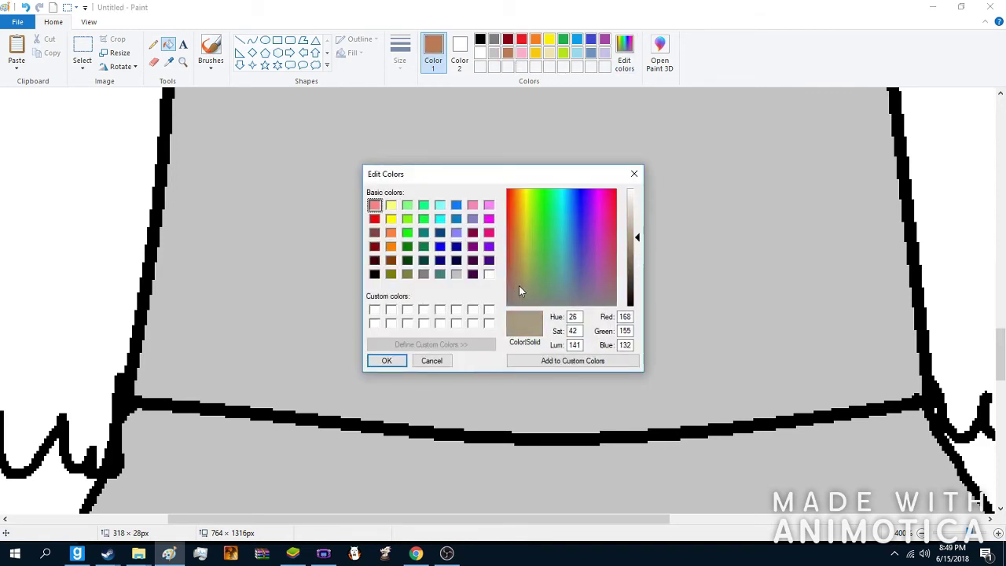
pyautogui.click(597, 291)
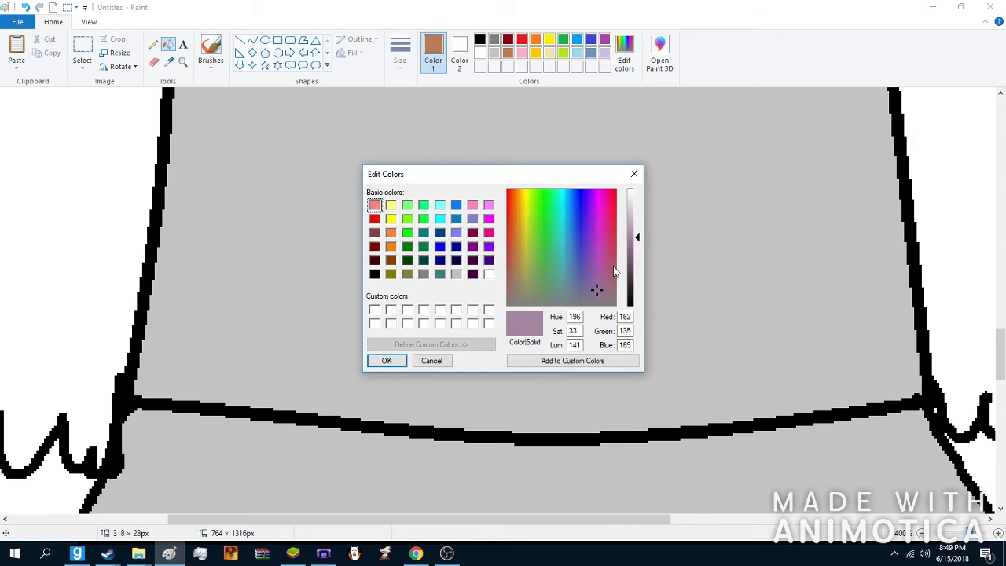
pyautogui.click(384, 363)
pyautogui.click(355, 337)
# Step: Draw a black horizontal neckline across the base of the neck with the pencil
pyautogui.scroll(10, 353, 325)
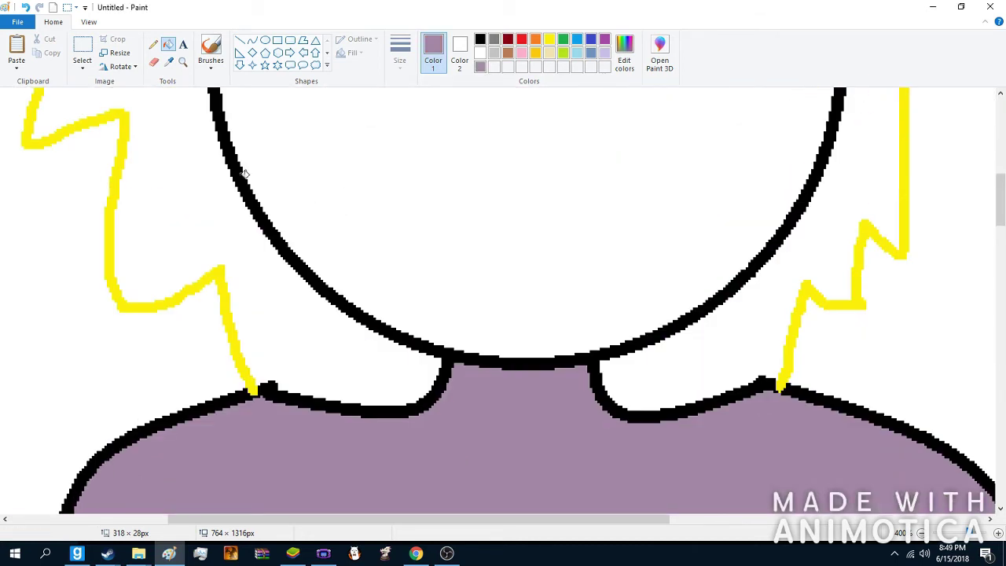
pyautogui.click(153, 44)
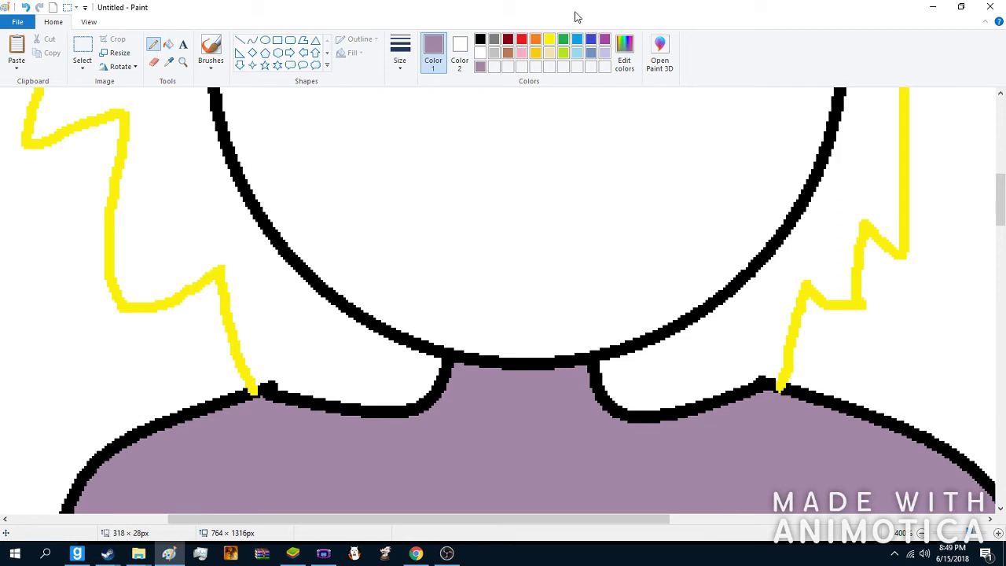
pyautogui.click(480, 38)
pyautogui.moveTo(371, 409)
pyautogui.mouseDown()
pyautogui.moveTo(403, 425)
pyautogui.moveTo(651, 425)
pyautogui.mouseUp()
# Step: Fill the neck white and erase the chin line between the head and the neck
pyautogui.click(168, 62)
pyautogui.click(177, 106)
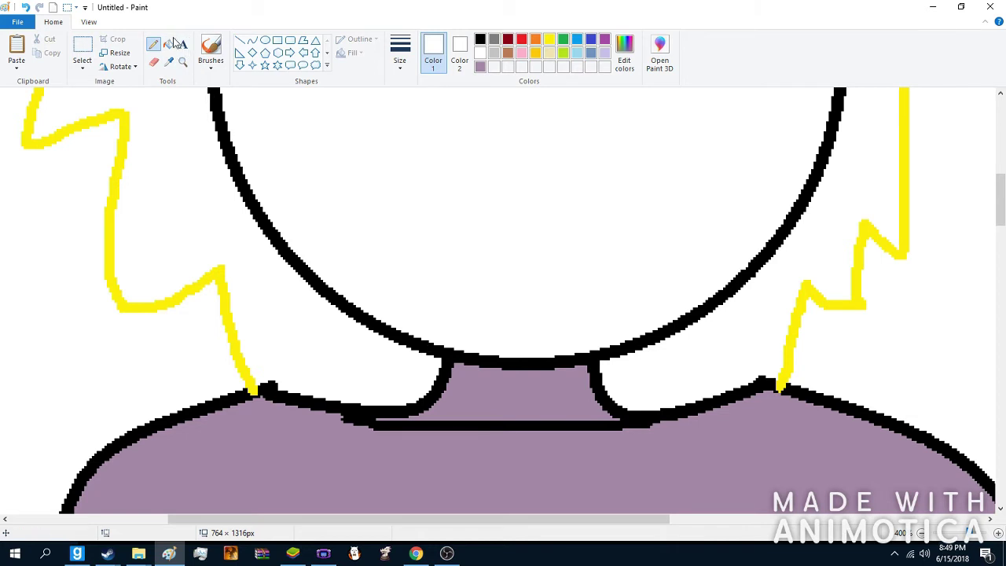
pyautogui.click(174, 41)
pyautogui.click(524, 406)
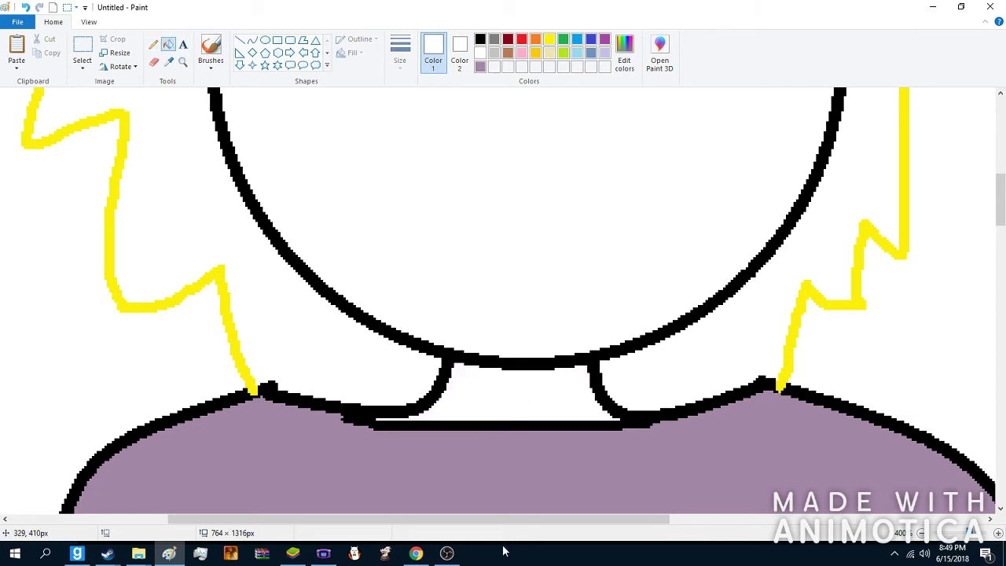
pyautogui.click(154, 63)
pyautogui.moveTo(454, 359); pyautogui.dragTo(574, 358)
# Step: Fill the head area above the fringe black, then white, to remove the head outline inside the hair
pyautogui.scroll(10, 265, 355)
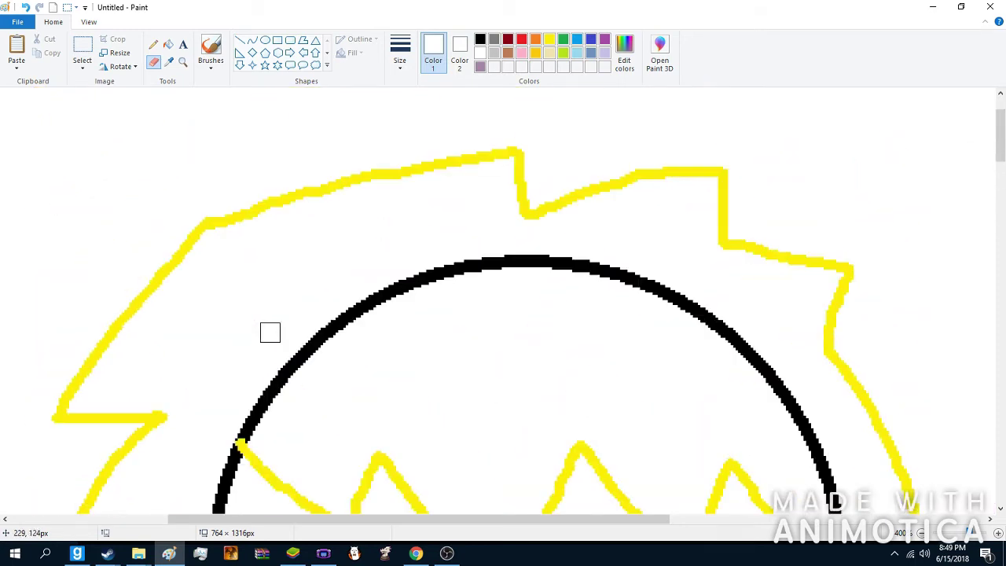
pyautogui.click(171, 45)
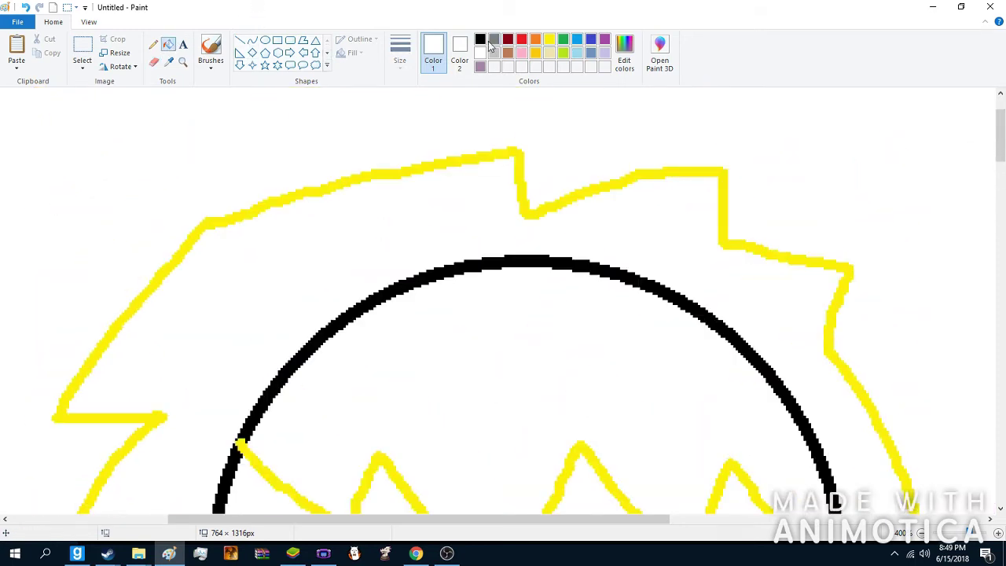
pyautogui.click(481, 40)
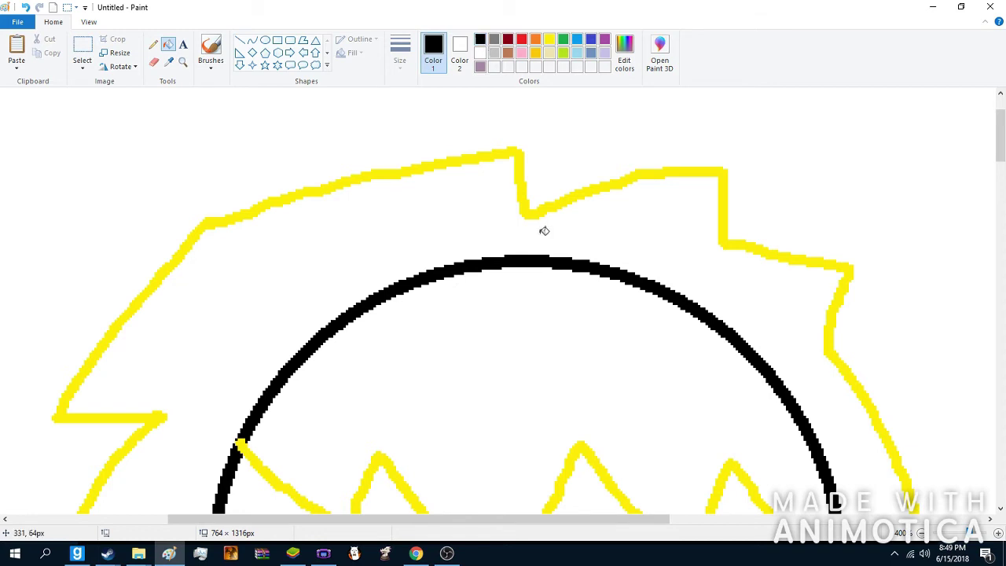
pyautogui.scroll(-3, 509, 257)
pyautogui.click(512, 224)
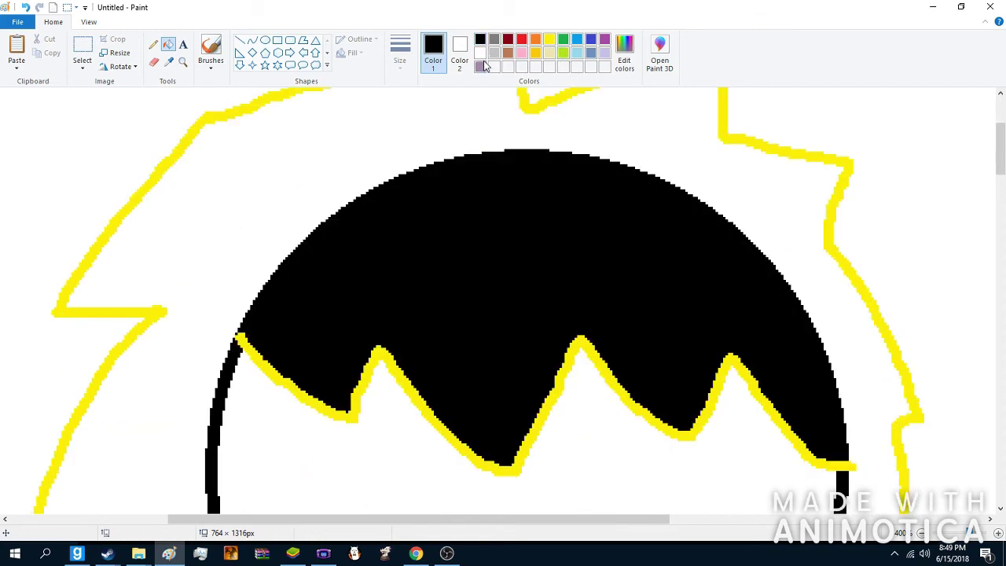
pyautogui.hotkey('ctrl', 'z')
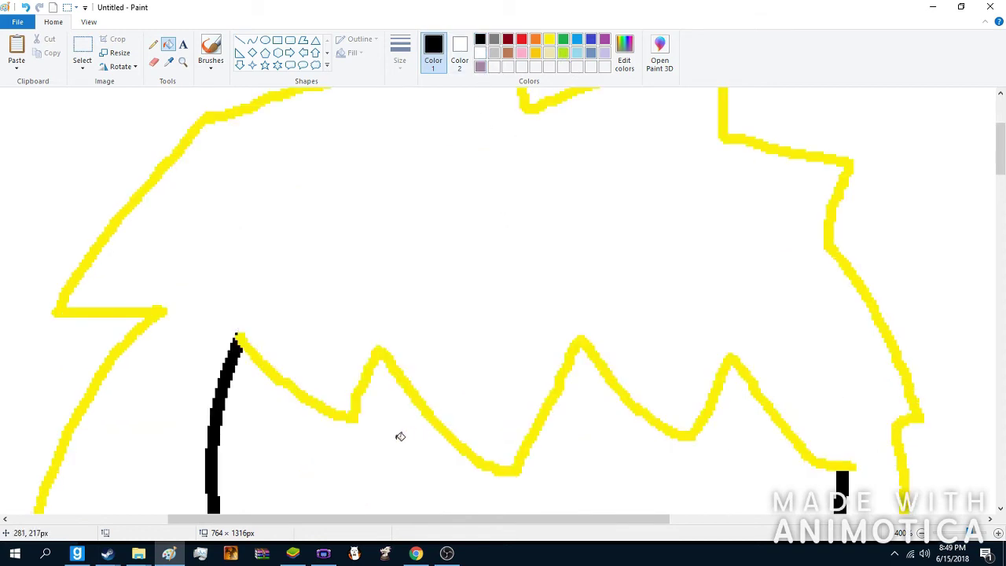
# Step: Recolour the yellow outlines of the hair and the fringe black with the fill tool
pyautogui.click(354, 403)
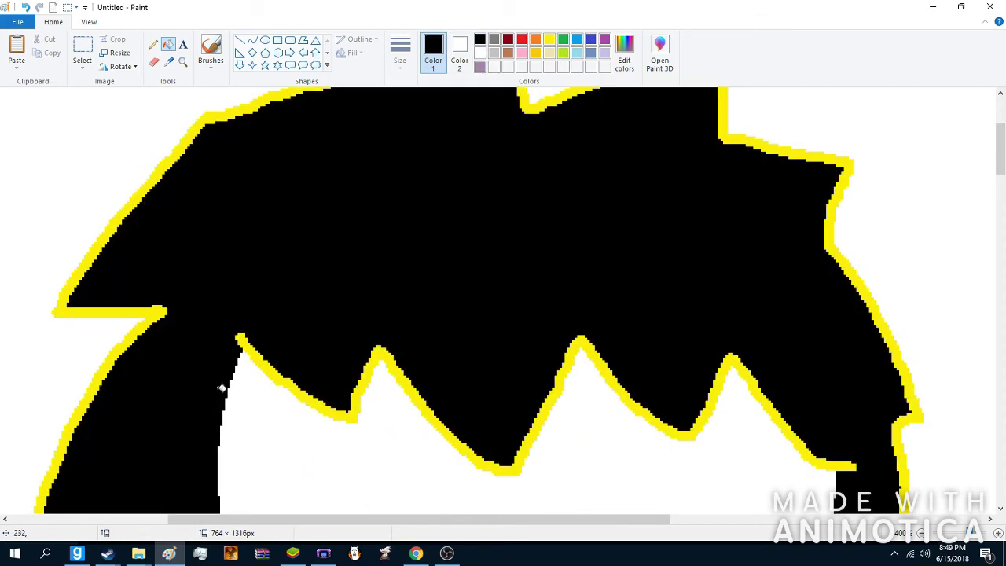
pyautogui.click(25, 8)
pyautogui.click(59, 306)
pyautogui.click(235, 337)
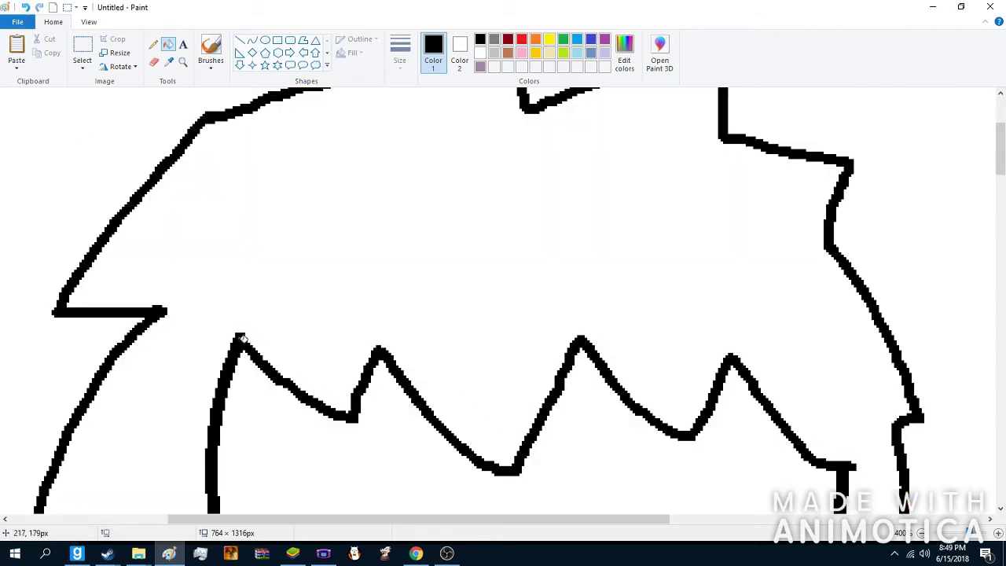
pyautogui.scroll(-15, 233, 267)
pyautogui.scroll(-5, 235, 272)
pyautogui.scroll(3, 299, 260)
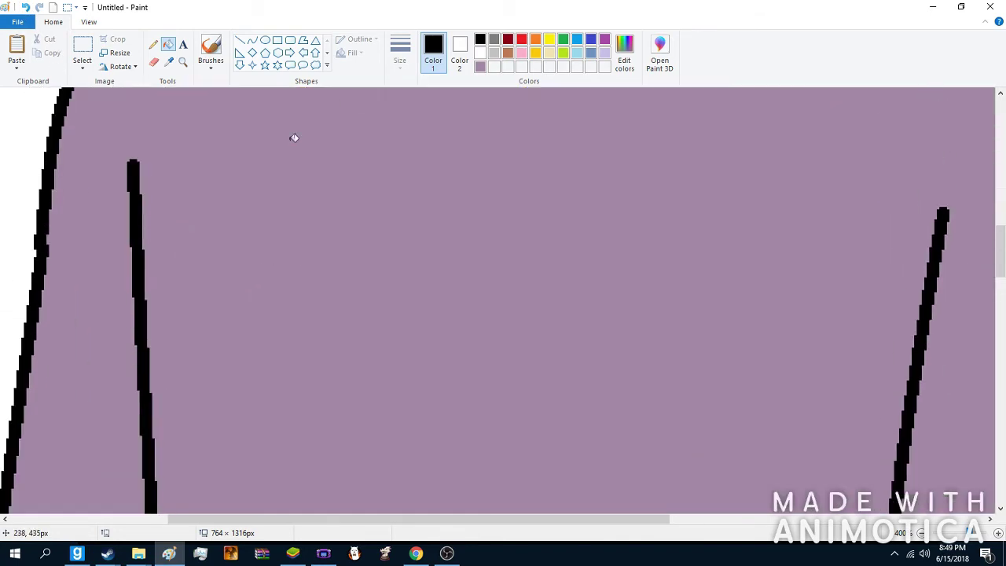
# Step: Draw two slightly overlapping ellipse outlines across the chest, a red one about 135 × 118 px and a blue one about 144 × 124 px
pyautogui.click(264, 40)
pyautogui.click(521, 40)
pyautogui.moveTo(128, 156)
pyautogui.mouseDown()
pyautogui.moveTo(456, 357)
pyautogui.moveTo(490, 451)
pyautogui.moveTo(467, 451)
pyautogui.mouseUp()
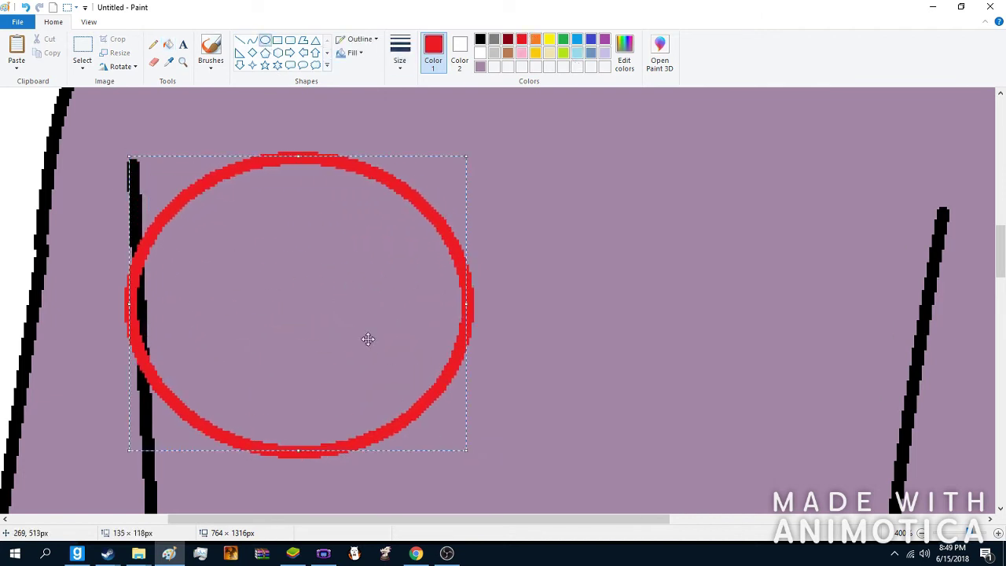
pyautogui.click(626, 308)
pyautogui.moveTo(948, 218); pyautogui.dragTo(552, 532)
pyautogui.moveTo(725, 337); pyautogui.dragTo(590, 273)
pyautogui.click(576, 40)
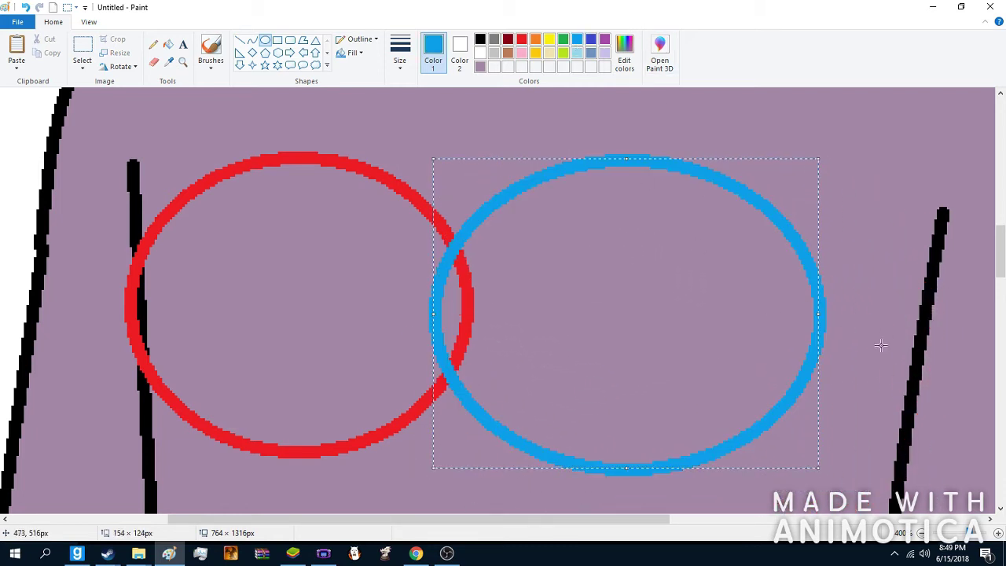
pyautogui.moveTo(819, 313); pyautogui.dragTo(793, 313)
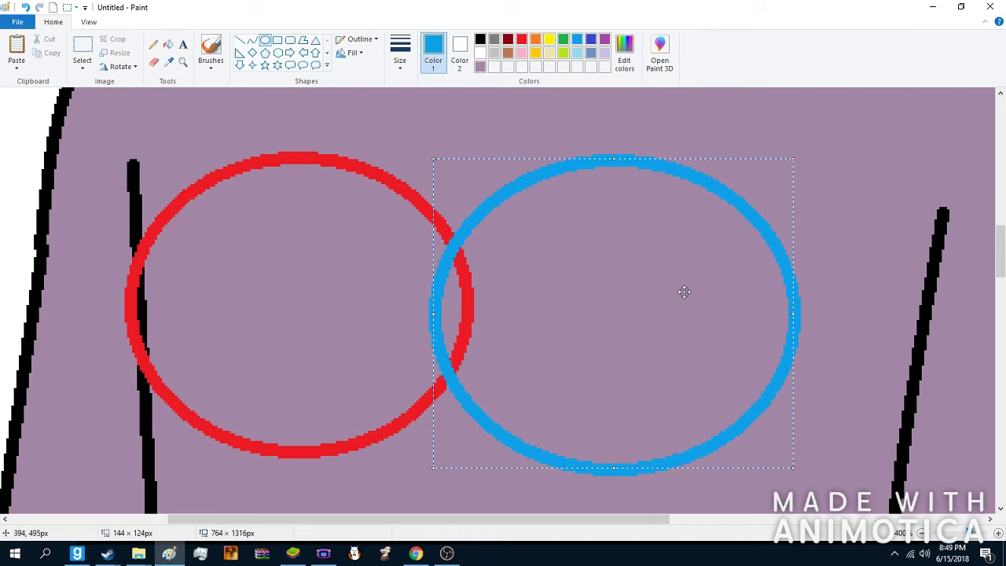
# Step: Fill the overlap of the two chest ellipses red, then the dress purple, to remove the red arc inside the blue ellipse
pyautogui.click(169, 44)
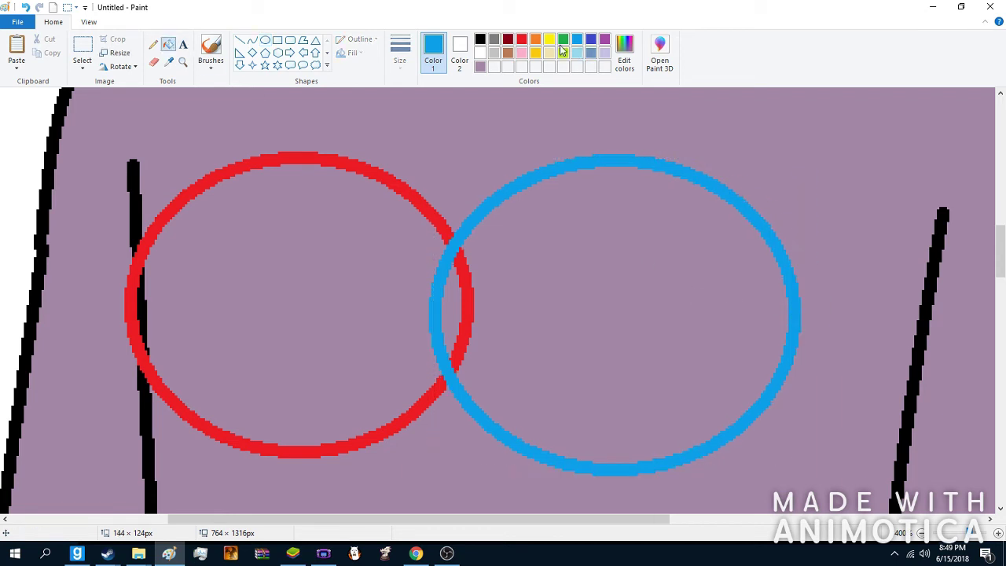
pyautogui.click(522, 40)
pyautogui.click(450, 318)
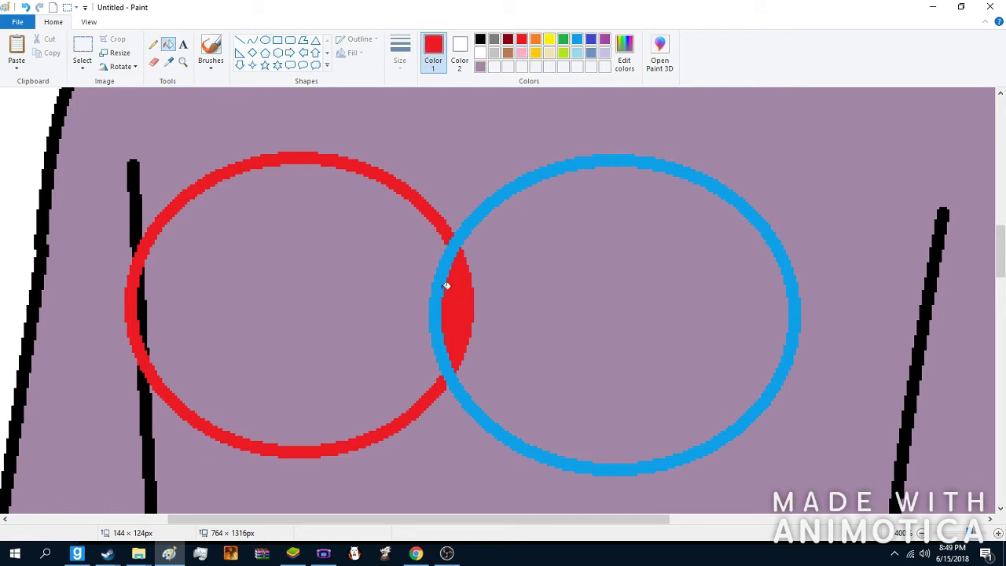
pyautogui.click(481, 66)
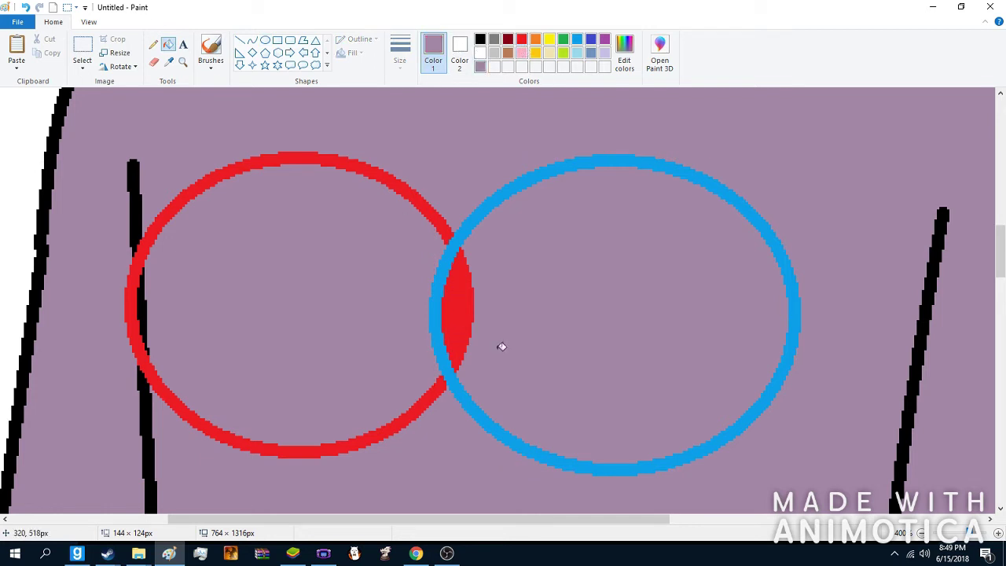
pyautogui.click(468, 324)
# Step: Erase the inner upper junction of the chest ellipses, then fill the gap and the arm line inside the red ellipse purple
pyautogui.click(153, 62)
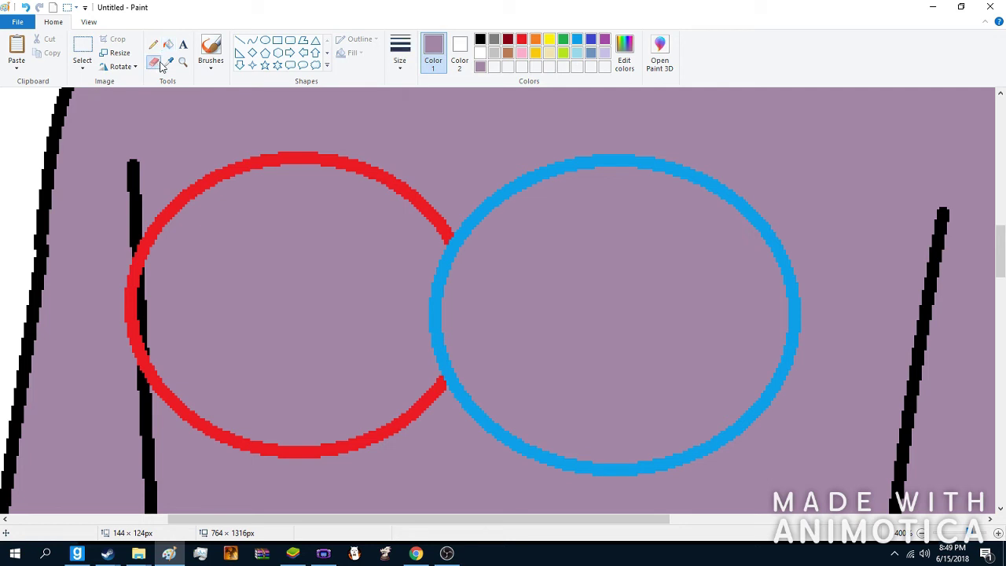
pyautogui.moveTo(431, 217)
pyautogui.mouseDown()
pyautogui.moveTo(463, 245)
pyautogui.moveTo(487, 207)
pyautogui.moveTo(444, 256)
pyautogui.moveTo(444, 364)
pyautogui.mouseUp()
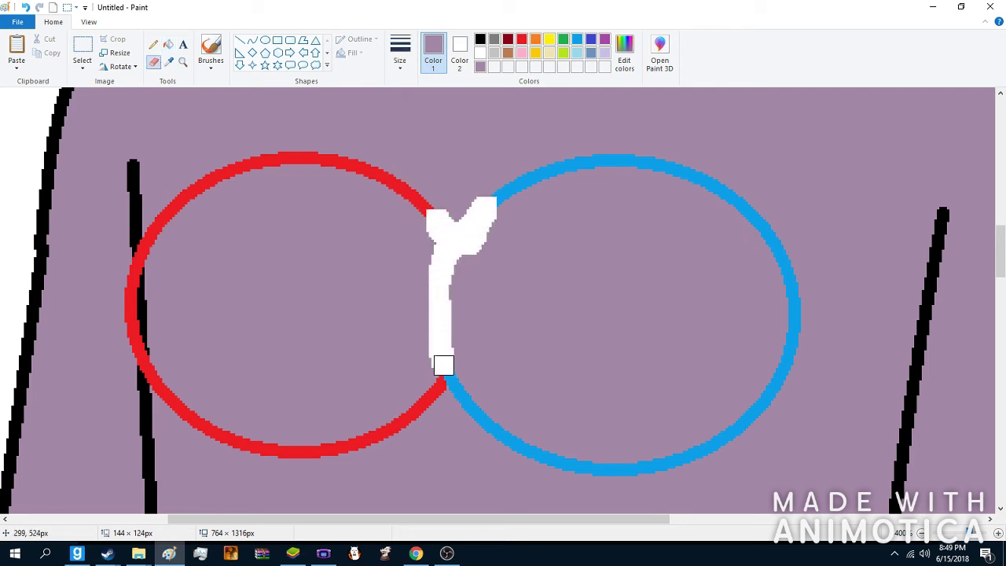
pyautogui.click(168, 45)
pyautogui.click(446, 279)
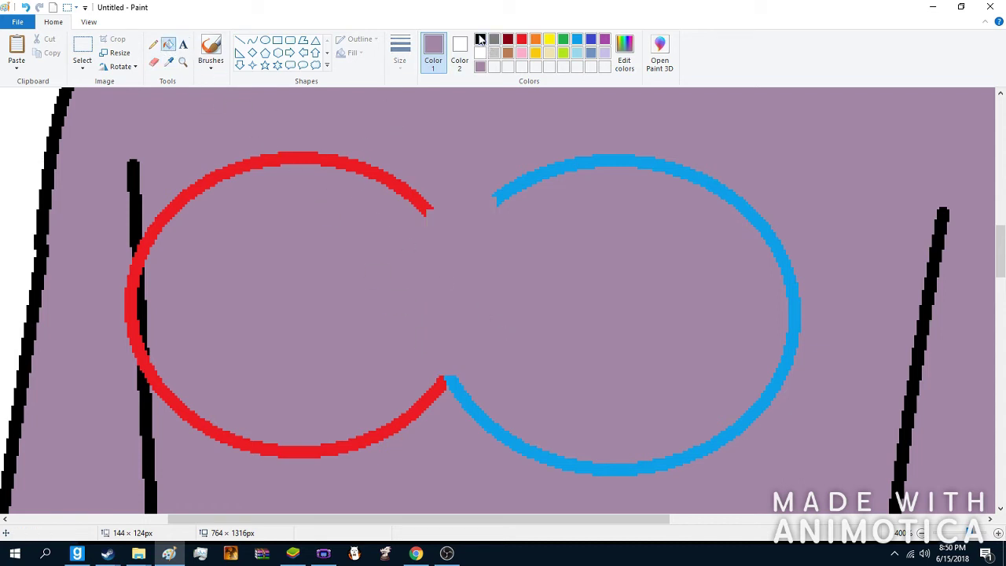
pyautogui.click(148, 308)
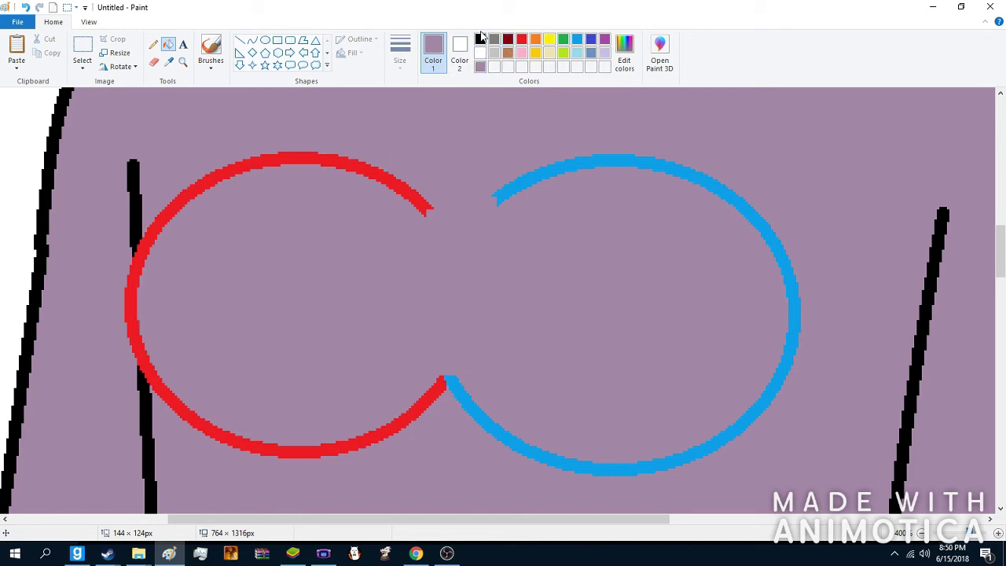
# Step: Recolour the red and blue chest outlines black with the fill tool
pyautogui.click(485, 43)
pyautogui.click(365, 165)
pyautogui.click(497, 180)
# Step: Draw a tall dark red ellipse on the left side of the face, overlapping the fringe, as the first eye
pyautogui.scroll(5, 506, 195)
pyautogui.click(923, 533)
pyautogui.click(922, 533)
pyautogui.click(922, 533)
pyautogui.click(922, 534)
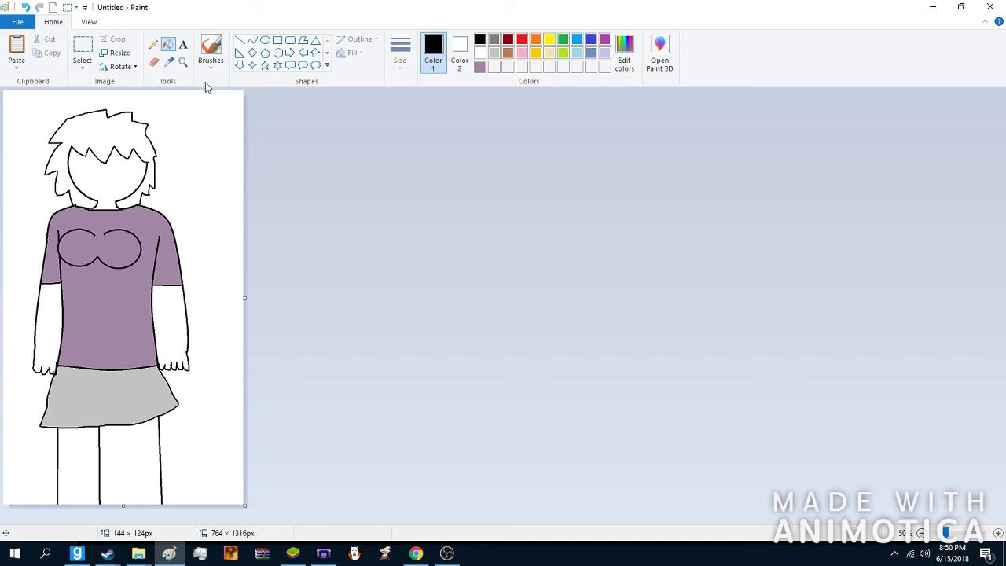
pyautogui.click(182, 62)
pyautogui.click(124, 200)
pyautogui.click(323, 258)
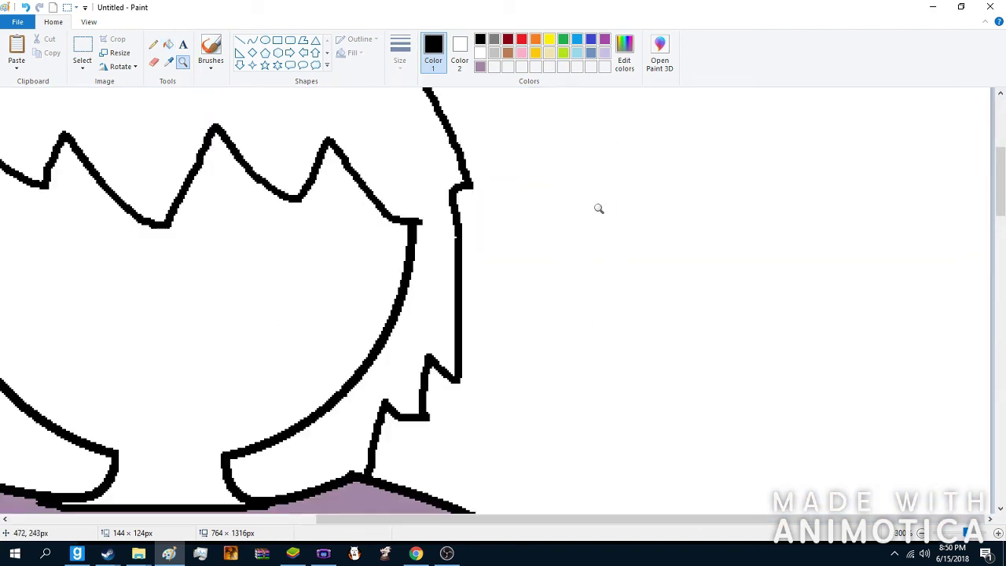
pyautogui.click(123, 217)
pyautogui.click(265, 40)
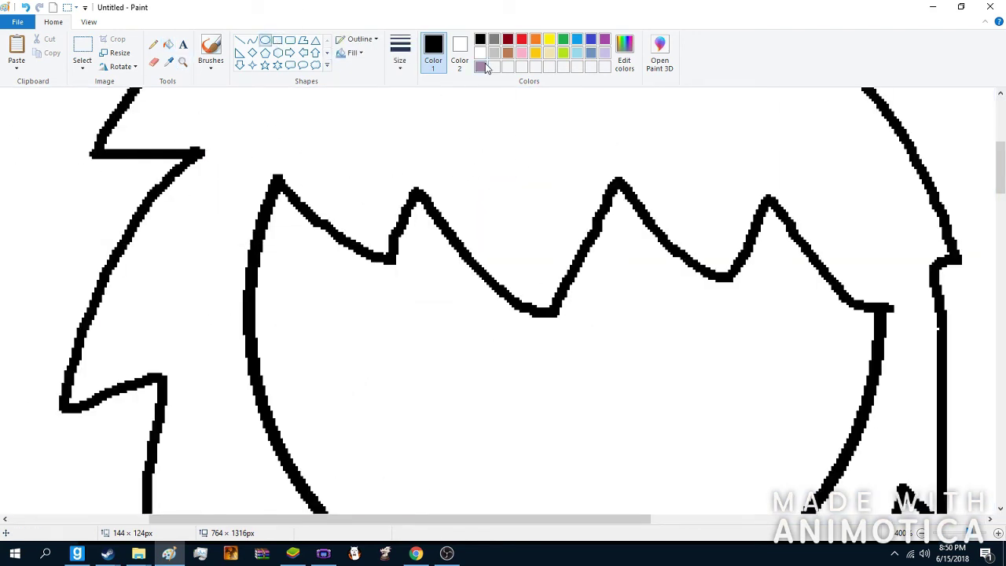
pyautogui.click(508, 41)
pyautogui.moveTo(310, 158); pyautogui.dragTo(489, 467)
# Step: Draw an orange ellipse for the second eye, sized against the first at about 68 × 120 px, and place it on the face's right side
pyautogui.moveTo(588, 123); pyautogui.dragTo(782, 467)
pyautogui.moveTo(673, 290); pyautogui.dragTo(676, 305)
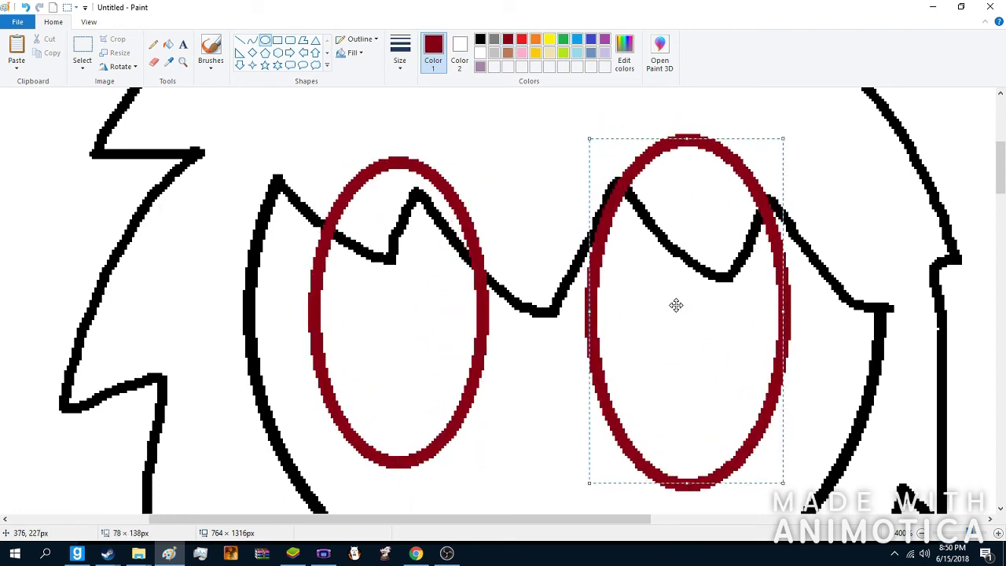
pyautogui.moveTo(664, 209); pyautogui.dragTo(355, 159)
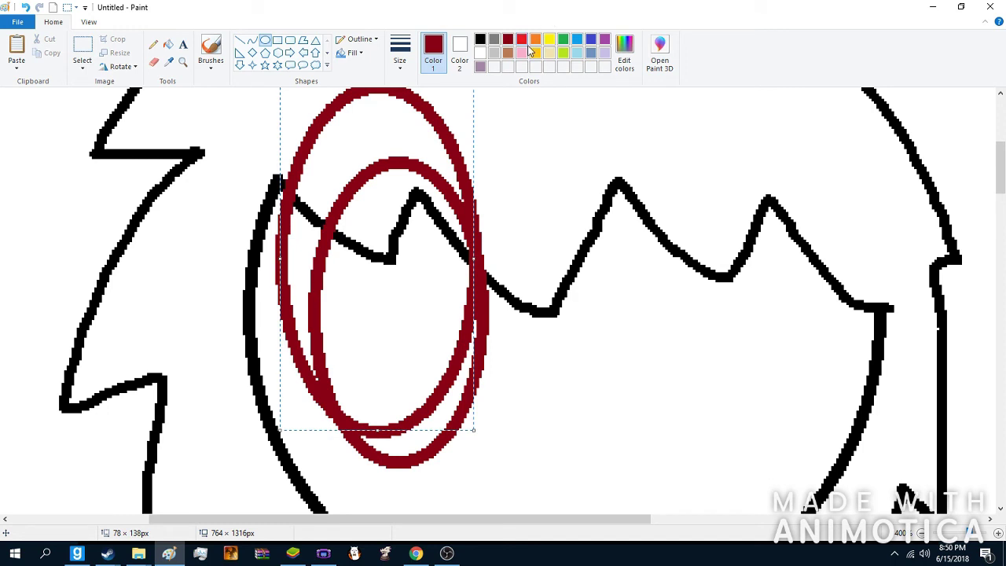
pyautogui.click(536, 39)
pyautogui.moveTo(474, 430); pyautogui.dragTo(393, 365)
pyautogui.moveTo(337, 229); pyautogui.dragTo(313, 308)
pyautogui.moveTo(403, 442)
pyautogui.mouseDown()
pyautogui.moveTo(404, 470)
pyautogui.moveTo(406, 461)
pyautogui.mouseUp()
pyautogui.moveTo(391, 181); pyautogui.dragTo(402, 161)
pyautogui.moveTo(359, 360)
pyautogui.mouseDown()
pyautogui.moveTo(683, 370)
pyautogui.moveTo(672, 346)
pyautogui.mouseUp()
# Step: Redraw the fringe line in black pencil wherever the two eye outlines cross it
pyautogui.click(154, 44)
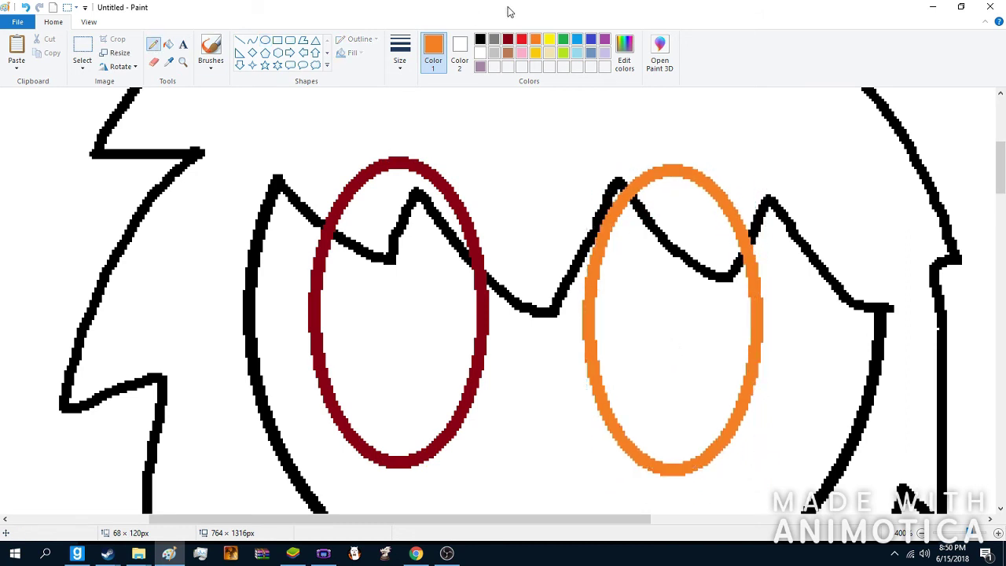
pyautogui.click(479, 38)
pyautogui.moveTo(427, 191); pyautogui.dragTo(504, 275)
pyautogui.moveTo(308, 204); pyautogui.dragTo(331, 226)
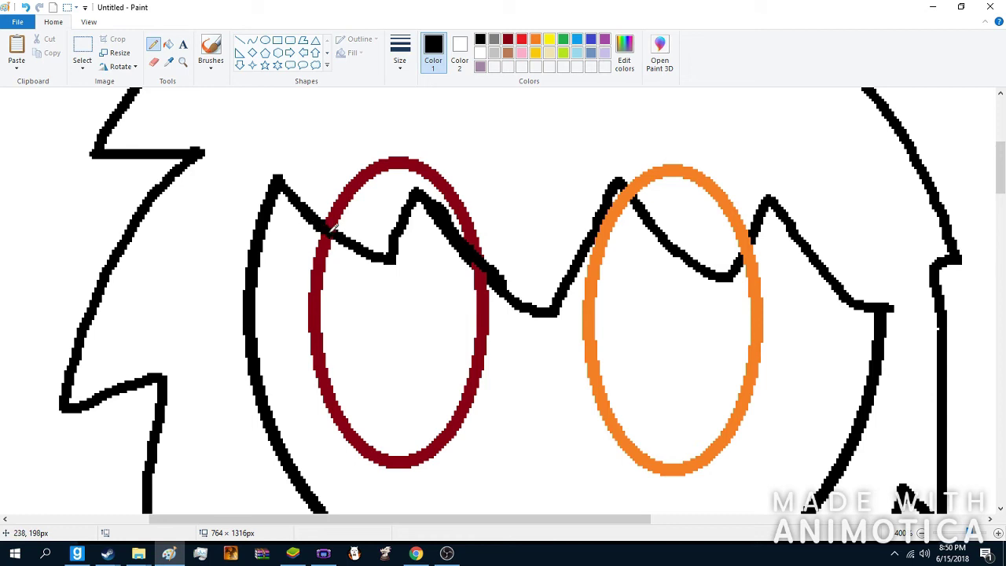
pyautogui.moveTo(627, 182); pyautogui.dragTo(653, 218)
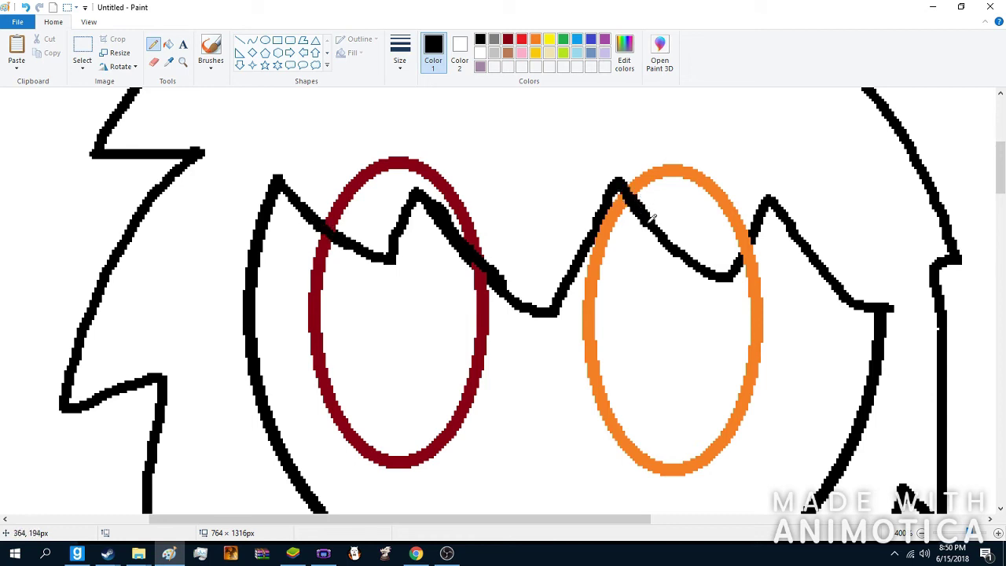
pyautogui.moveTo(754, 232); pyautogui.dragTo(740, 259)
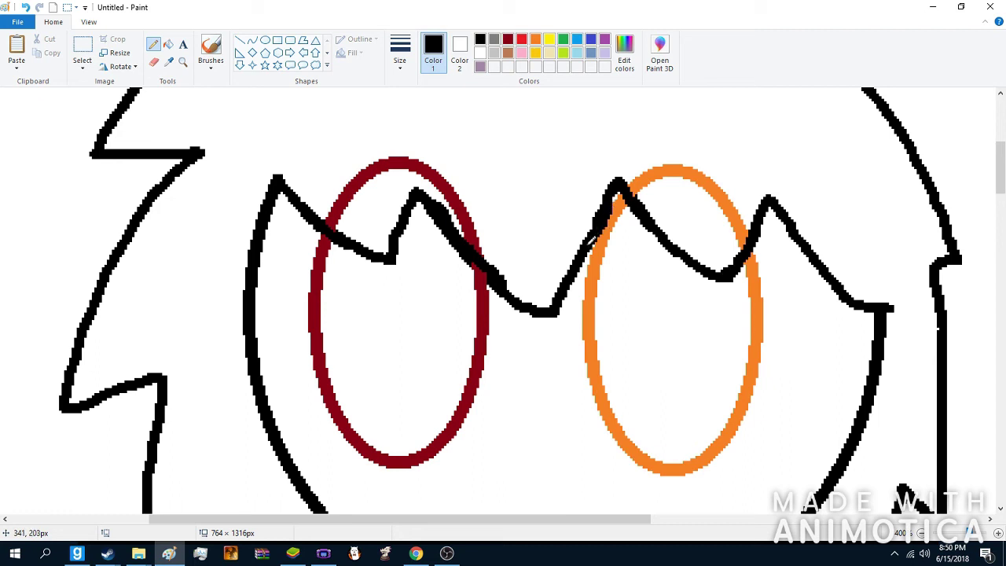
# Step: Fill the hair dark red, orange and finally white to remove the parts of the eye outlines above the fringe
pyautogui.click(165, 47)
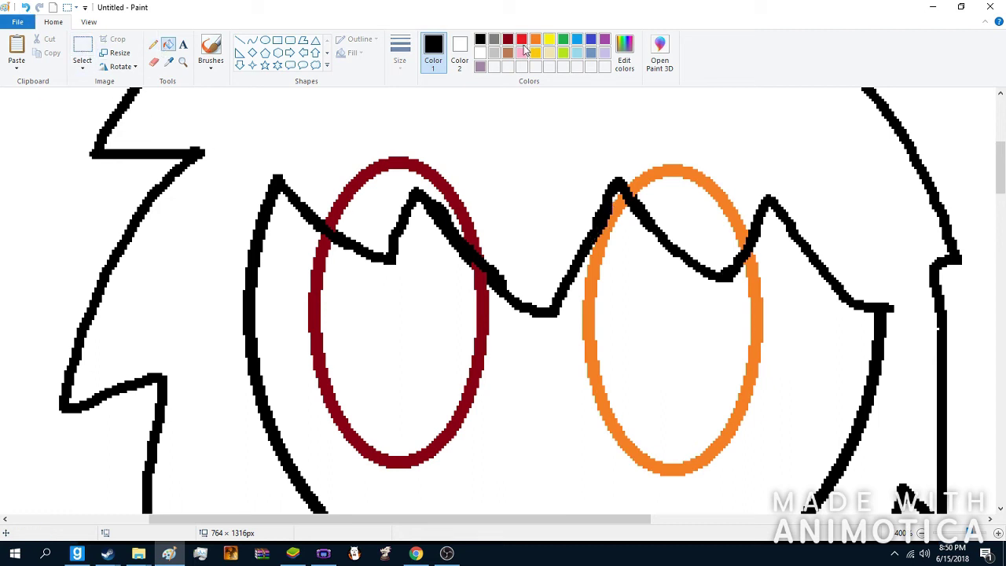
pyautogui.click(507, 39)
pyautogui.click(458, 173)
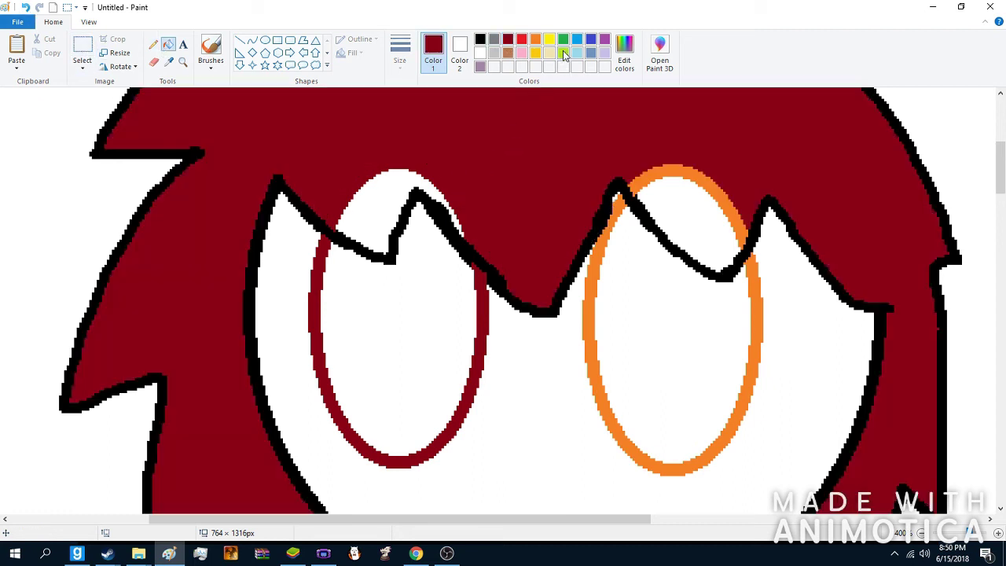
pyautogui.click(536, 40)
pyautogui.click(506, 108)
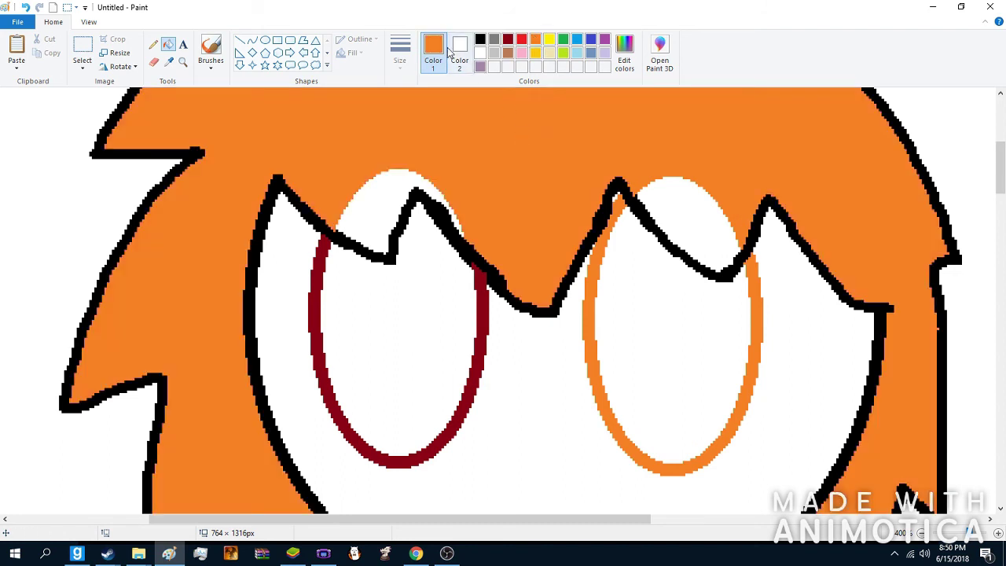
pyautogui.click(481, 54)
pyautogui.click(504, 148)
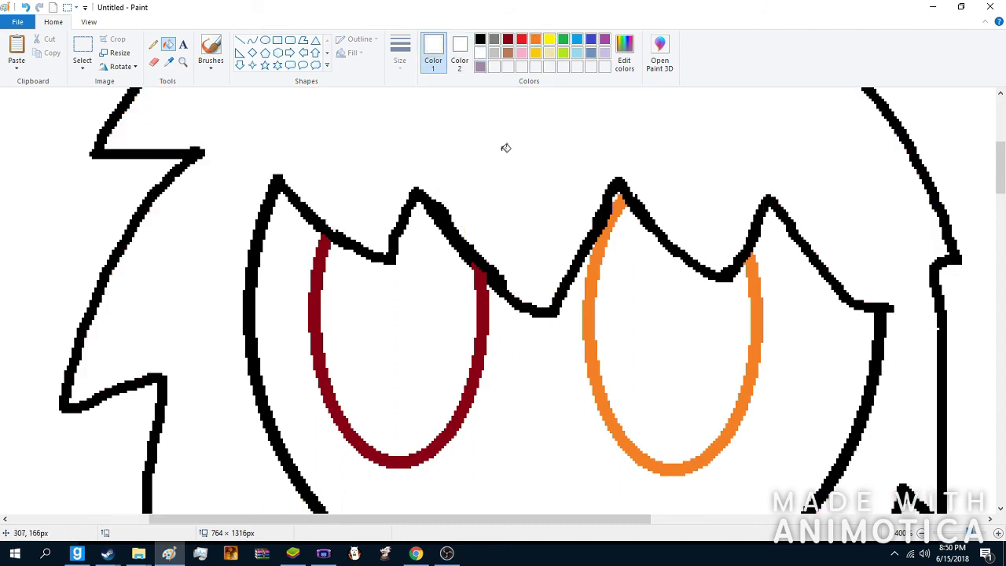
# Step: Recolour the dark red and orange eye outlines black with the fill tool
pyautogui.click(480, 39)
pyautogui.click(483, 331)
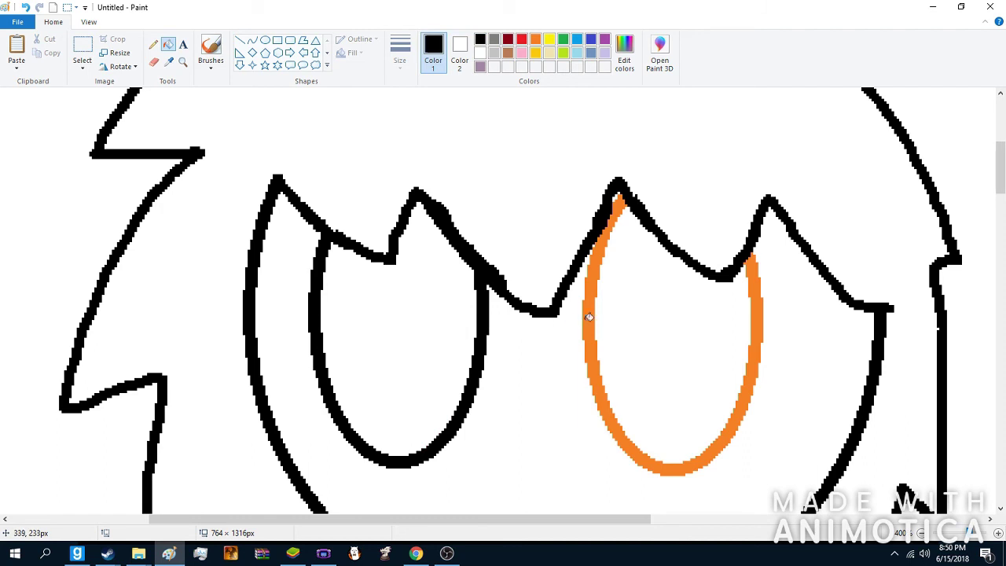
pyautogui.click(589, 313)
# Step: Draw a curved nose between the eyes and a short, nearly horizontal mouth below it with the black pencil
pyautogui.scroll(-3, 496, 276)
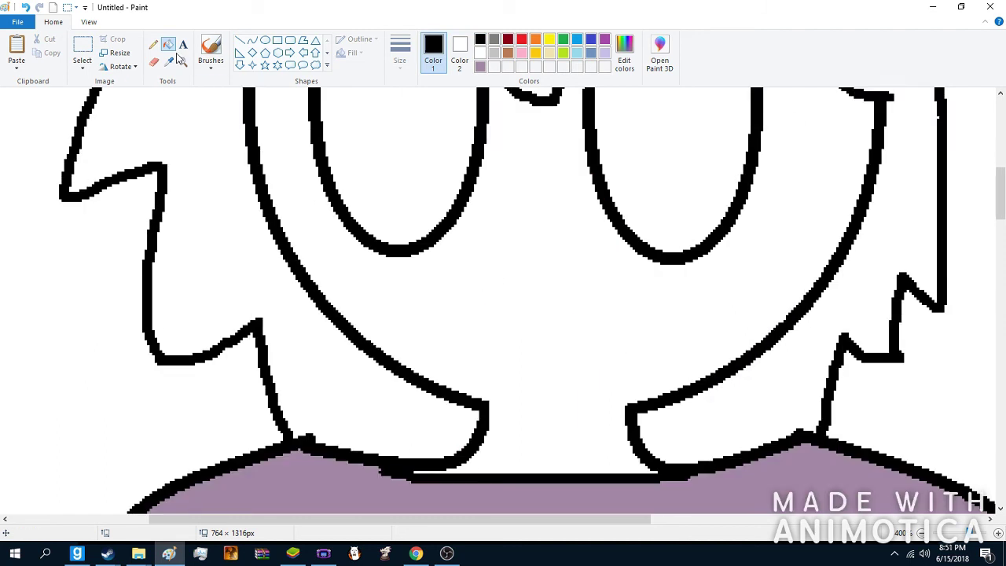
pyautogui.click(153, 47)
pyautogui.moveTo(511, 156)
pyautogui.mouseDown()
pyautogui.moveTo(552, 219)
pyautogui.moveTo(535, 240)
pyautogui.mouseUp()
pyautogui.moveTo(507, 334); pyautogui.dragTo(575, 343)
# Step: Outline an iris tapering to a point inside the left eye in light blue and fill it with the same colour
pyautogui.scroll(2, 546, 291)
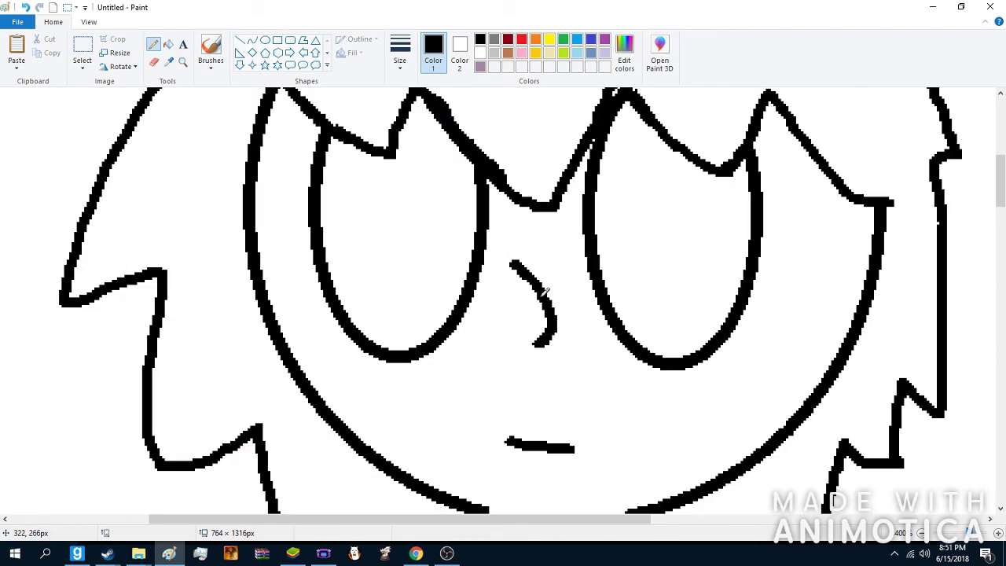
pyautogui.click(578, 40)
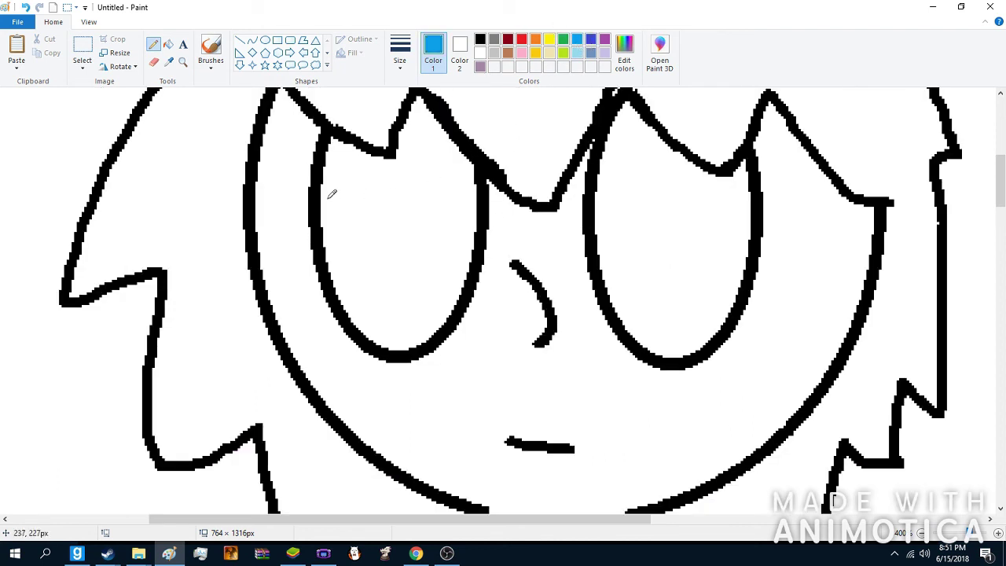
pyautogui.moveTo(365, 150)
pyautogui.mouseDown()
pyautogui.moveTo(362, 242)
pyautogui.moveTo(386, 314)
pyautogui.moveTo(408, 334)
pyautogui.mouseUp()
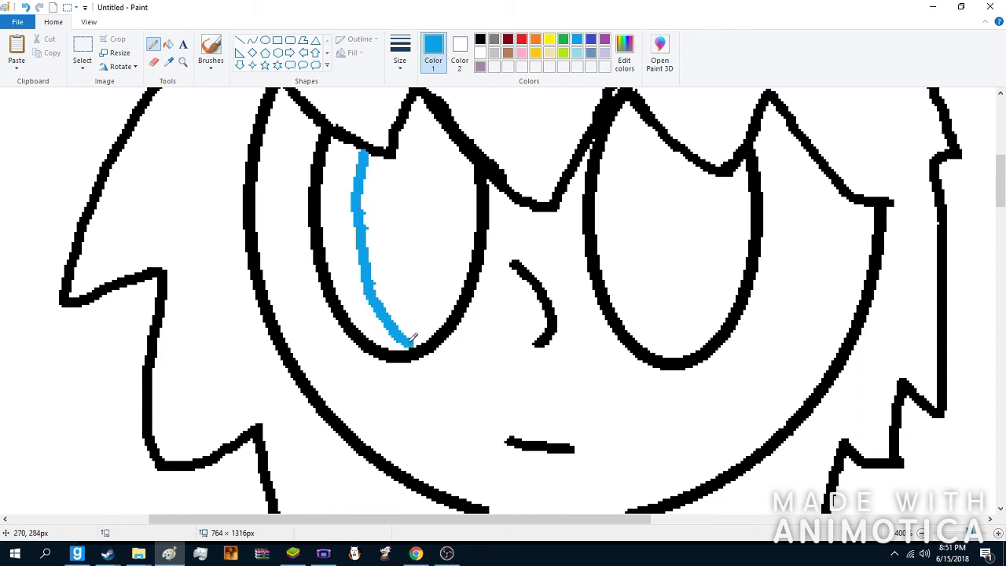
pyautogui.moveTo(438, 140)
pyautogui.mouseDown()
pyautogui.moveTo(461, 229)
pyautogui.moveTo(418, 335)
pyautogui.mouseUp()
pyautogui.click(168, 44)
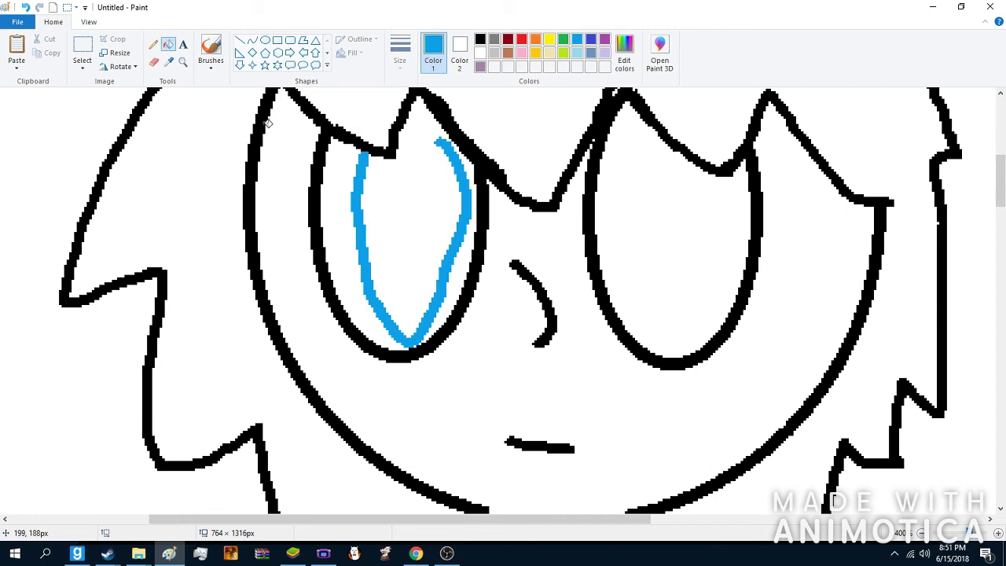
pyautogui.click(373, 197)
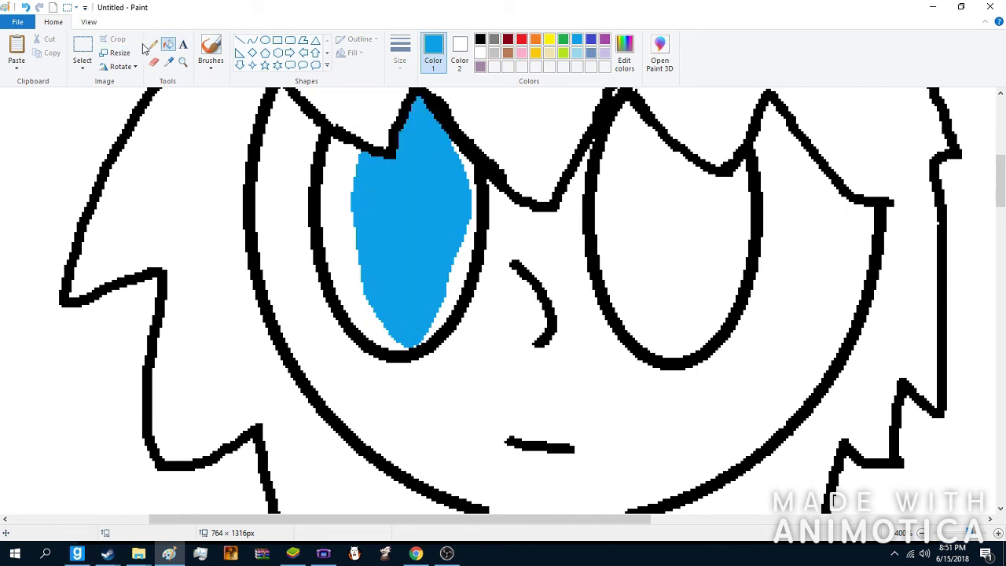
# Step: Outline the right eye's iris in light blue, redoing the first stroke, and fill it with the same colour
pyautogui.click(151, 45)
pyautogui.moveTo(645, 128)
pyautogui.mouseDown()
pyautogui.moveTo(648, 210)
pyautogui.moveTo(698, 333)
pyautogui.mouseUp()
pyautogui.click(25, 7)
pyautogui.moveTo(641, 118)
pyautogui.mouseDown()
pyautogui.moveTo(636, 289)
pyautogui.moveTo(646, 338)
pyautogui.mouseUp()
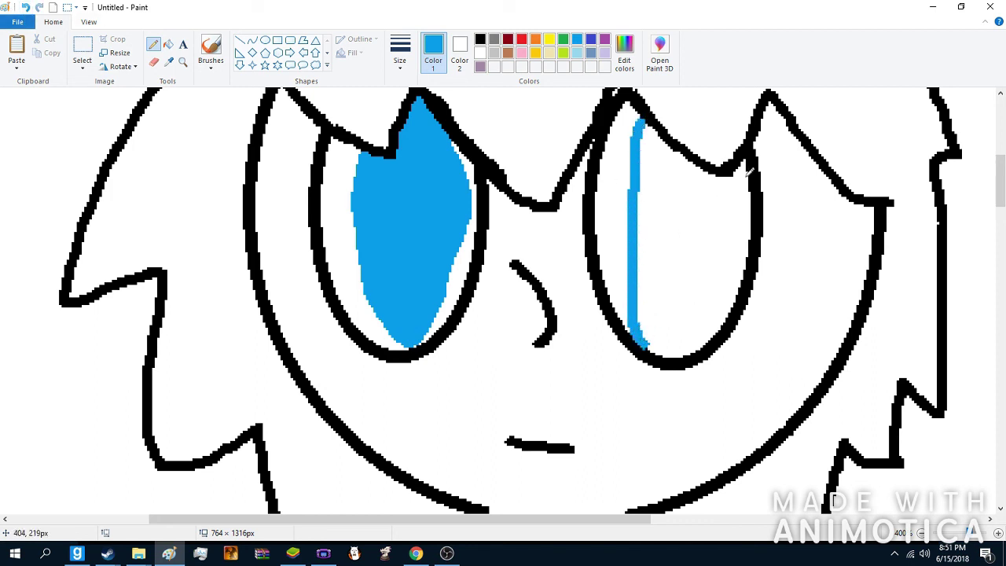
pyautogui.moveTo(707, 177)
pyautogui.mouseDown()
pyautogui.moveTo(728, 218)
pyautogui.moveTo(703, 344)
pyautogui.mouseUp()
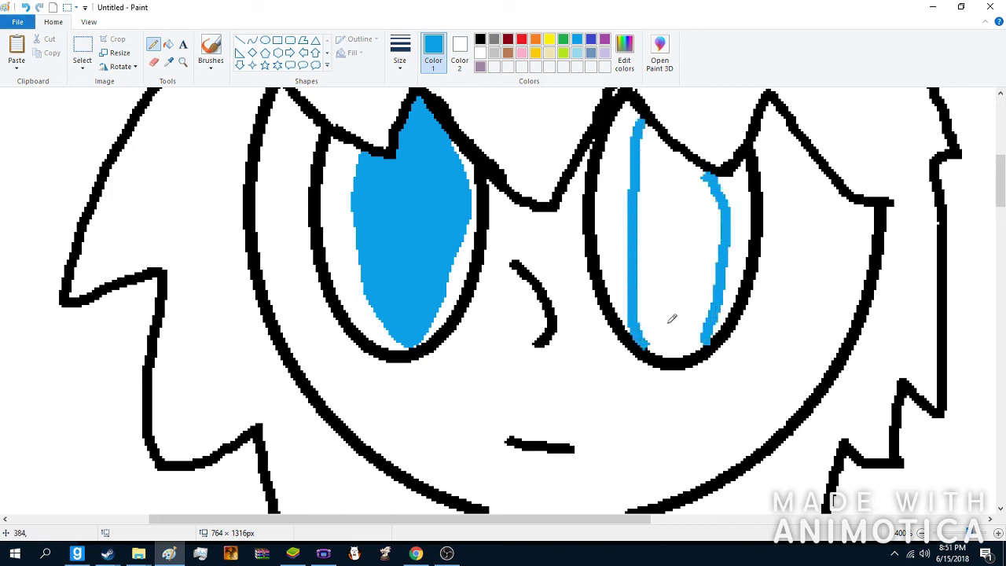
pyautogui.click(169, 44)
pyautogui.click(692, 221)
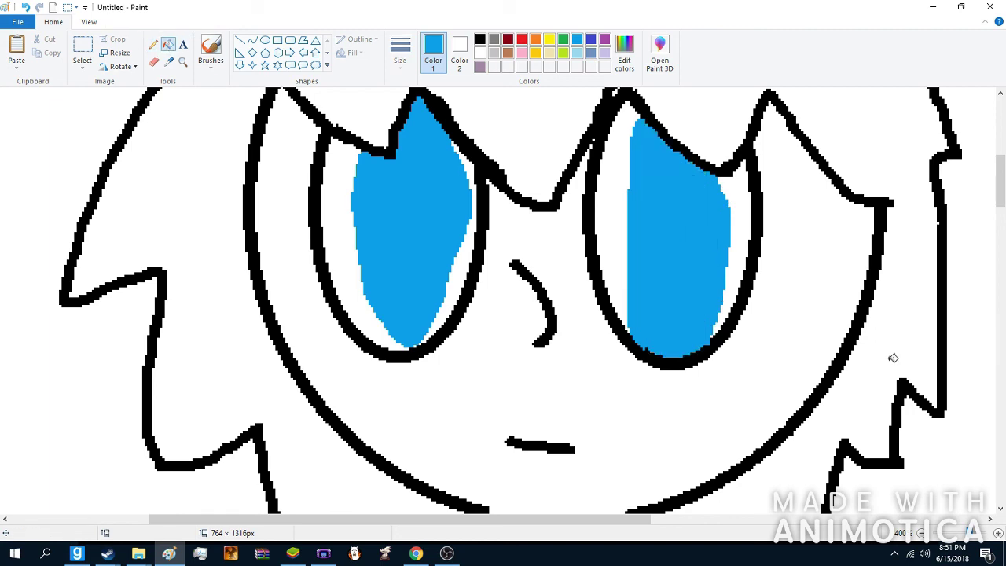
# Step: Examine the whole figure and take a closer look at the head and torso
pyautogui.click(921, 533)
pyautogui.click(922, 533)
pyautogui.click(922, 534)
pyautogui.click(921, 533)
pyautogui.click(922, 533)
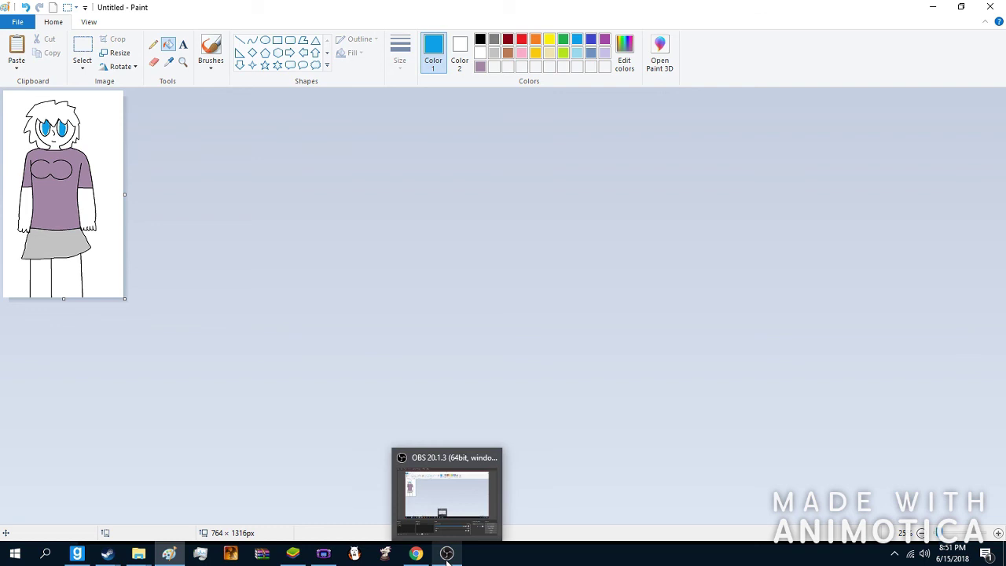
pyautogui.click(183, 62)
pyautogui.click(101, 124)
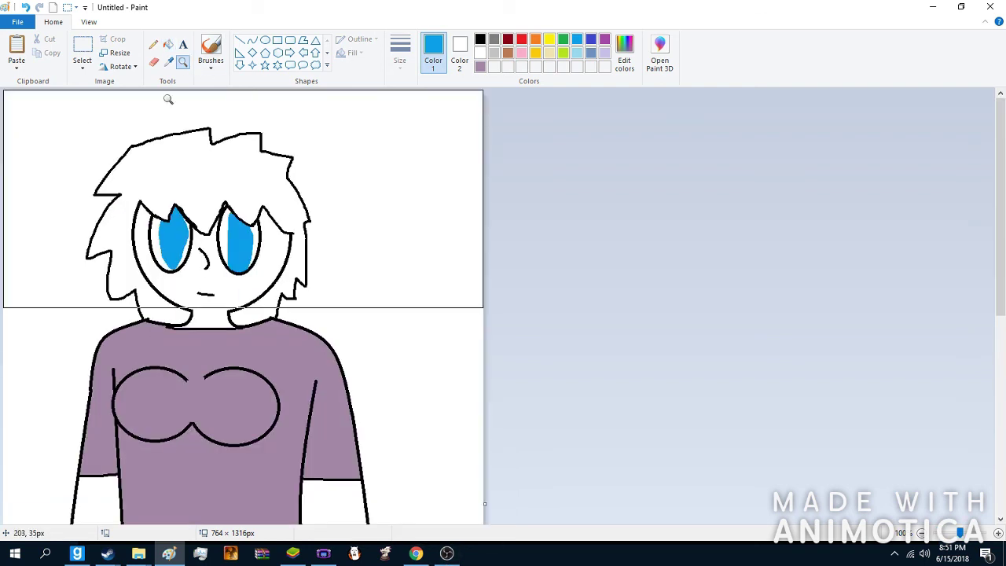
# Step: Activate the Fill tool and mix a custom peach skin colour from orange with red 255, green 218 and blue 193
pyautogui.click(169, 44)
pyautogui.click(521, 52)
pyautogui.click(536, 39)
pyautogui.click(624, 55)
pyautogui.click(631, 208)
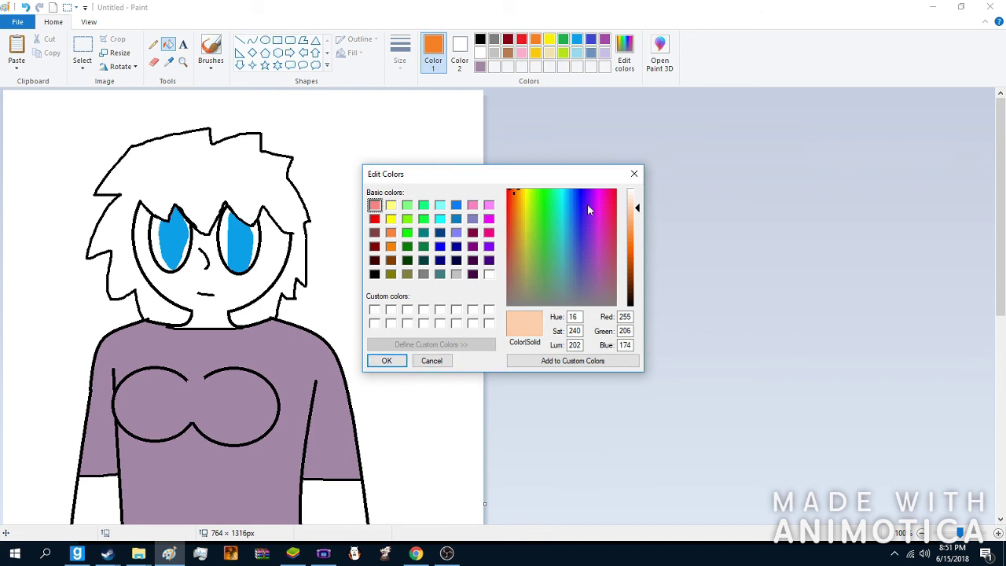
pyautogui.moveTo(637, 209)
pyautogui.mouseDown()
pyautogui.moveTo(637, 196)
pyautogui.moveTo(636, 206)
pyautogui.mouseUp()
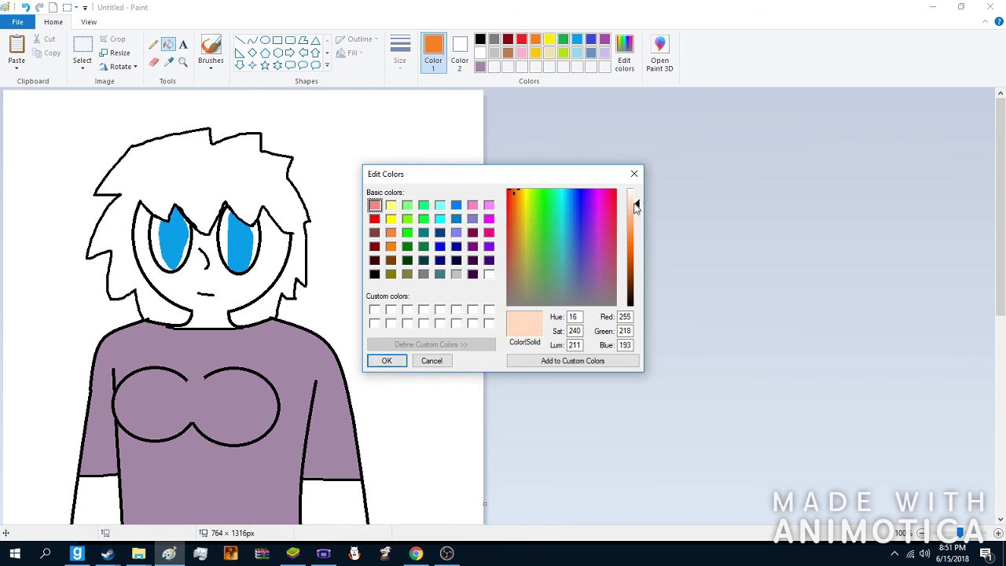
pyautogui.click(387, 360)
# Step: Fill the face, neck and both bare forearms with the peach colour
pyautogui.click(236, 299)
pyautogui.scroll(-5, 273, 338)
pyautogui.scroll(-3, 273, 338)
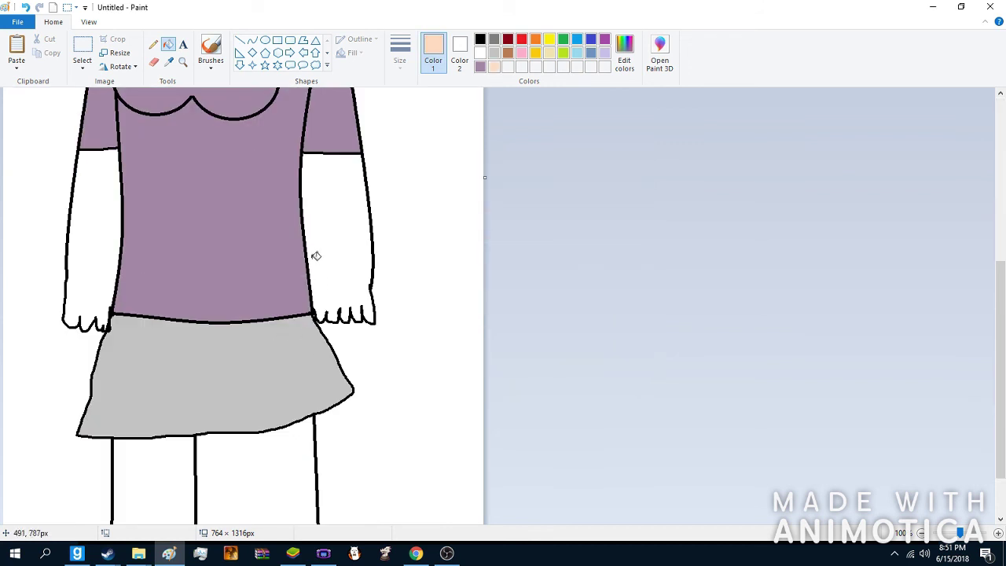
pyautogui.click(319, 256)
pyautogui.click(76, 279)
# Step: Mix a paler shade of the peach colour and refill both forearms and hands, undoing the fill that recoloured the outlines
pyautogui.click(626, 63)
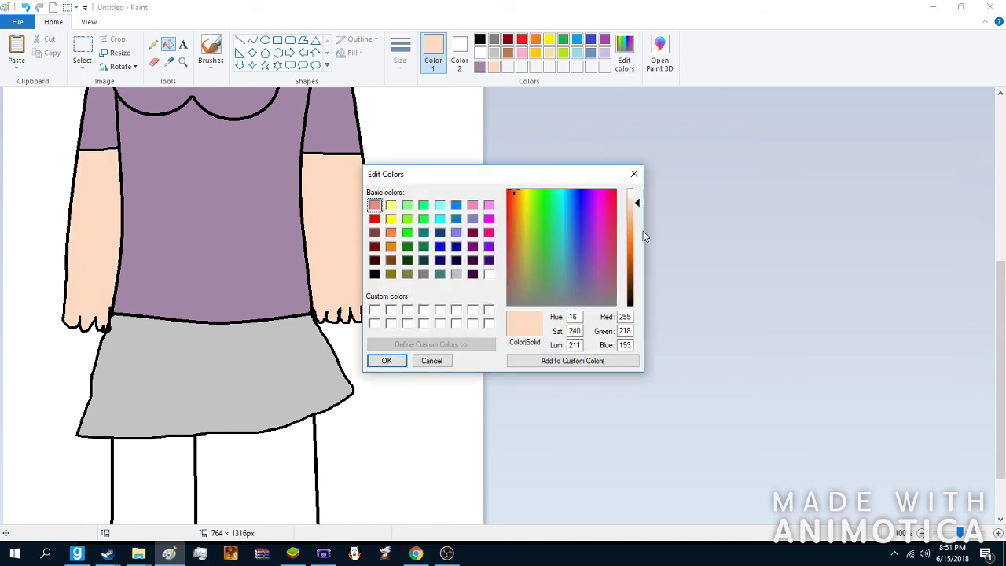
pyautogui.click(637, 198)
pyautogui.click(393, 358)
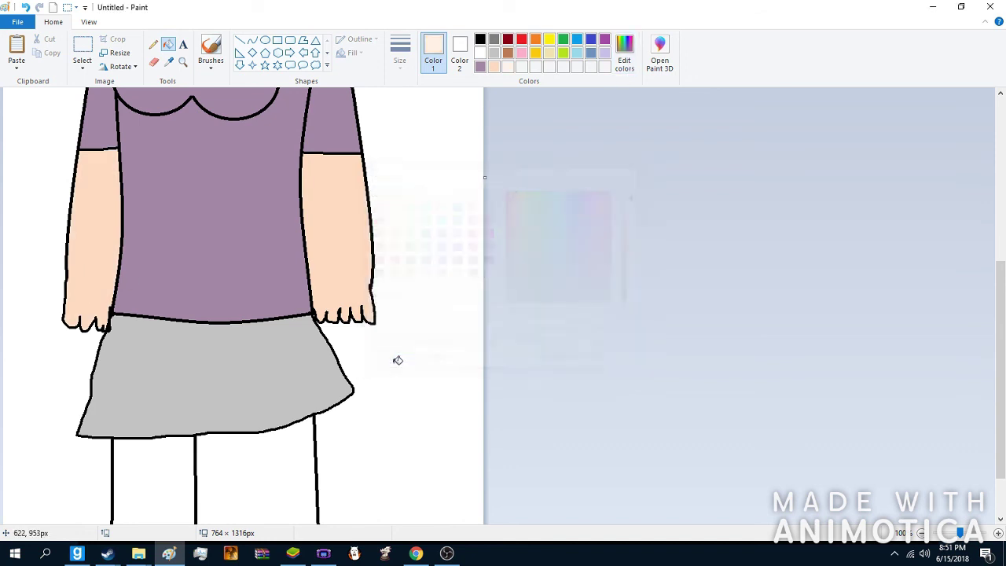
pyautogui.click(334, 251)
pyautogui.click(76, 246)
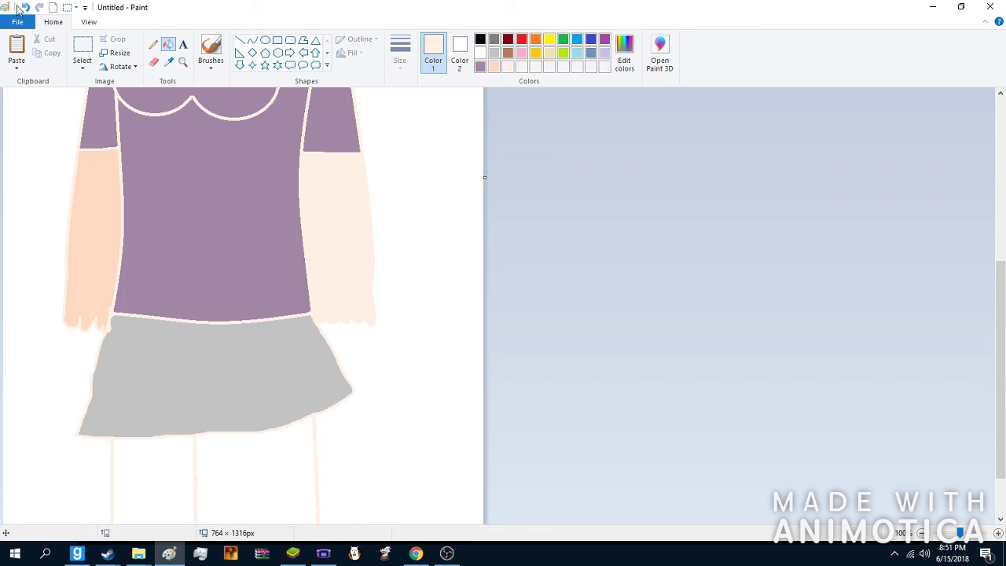
pyautogui.click(25, 7)
pyautogui.click(81, 200)
# Step: Fill both legs below the skirt, then the face and neck, with the same pale peach colour
pyautogui.click(172, 484)
pyautogui.click(248, 470)
pyautogui.scroll(5, 236, 440)
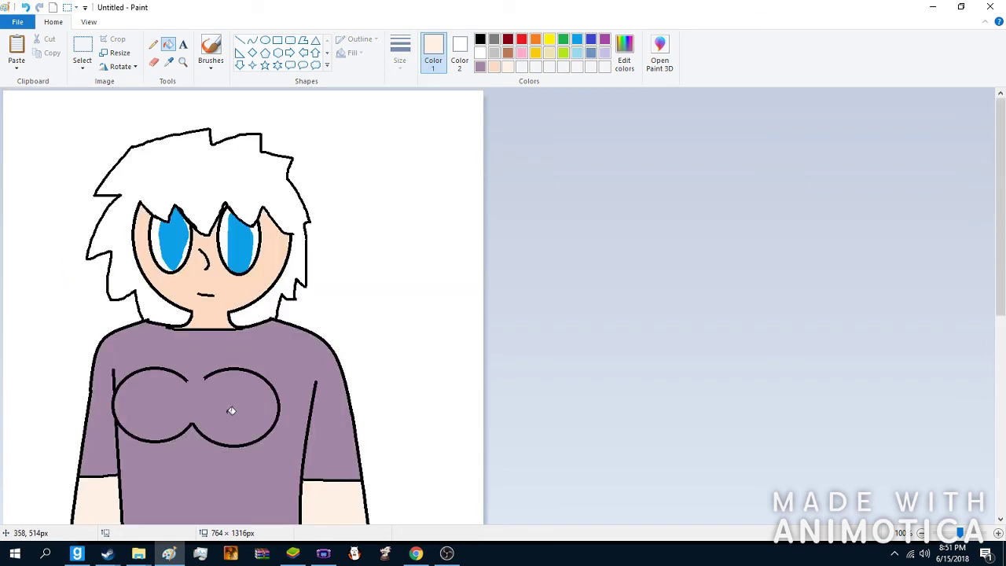
pyautogui.click(211, 307)
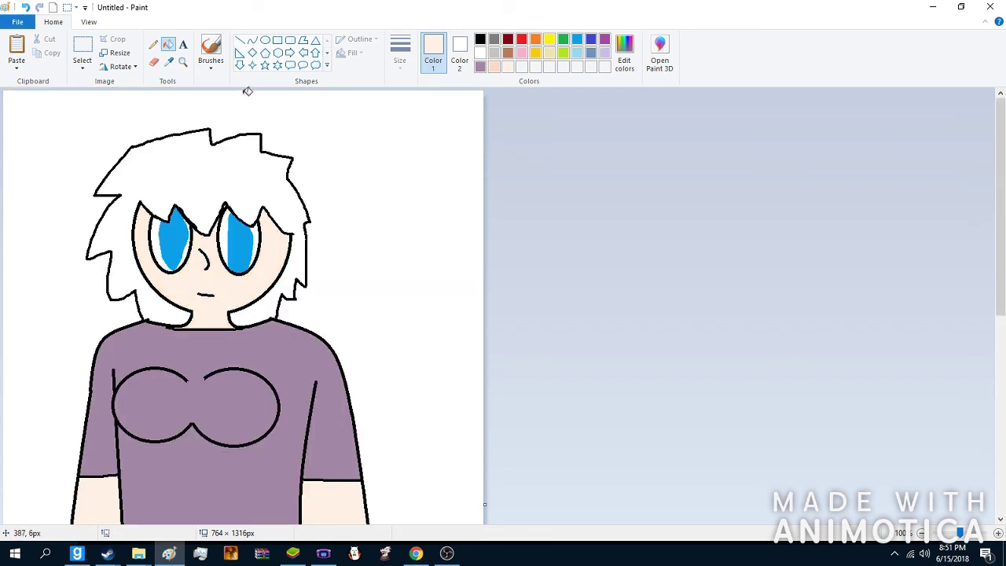